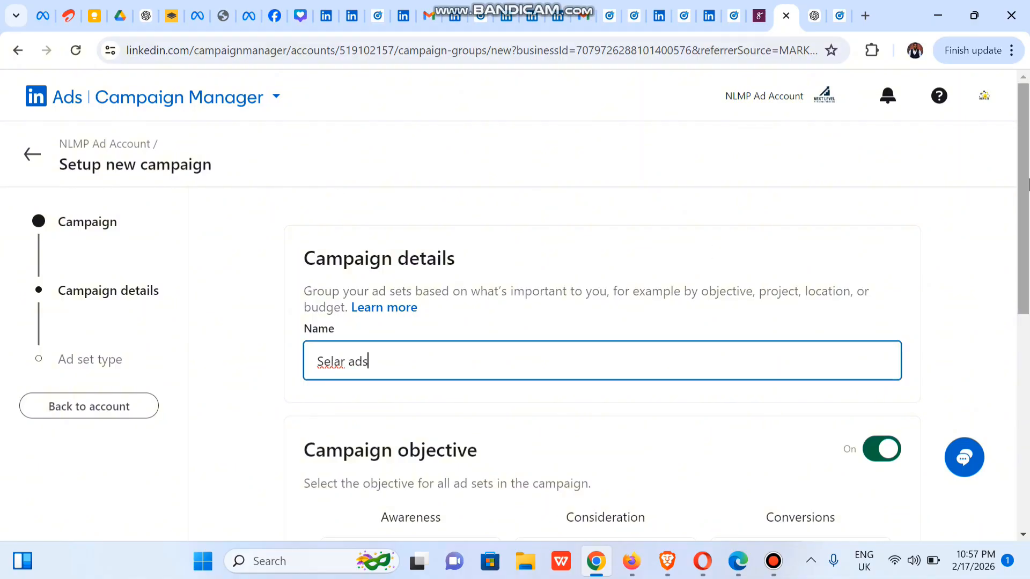
# Step: Set the campaign objective to Website conversions
pyautogui.moveTo(1023, 194); pyautogui.dragTo(1025, 342)
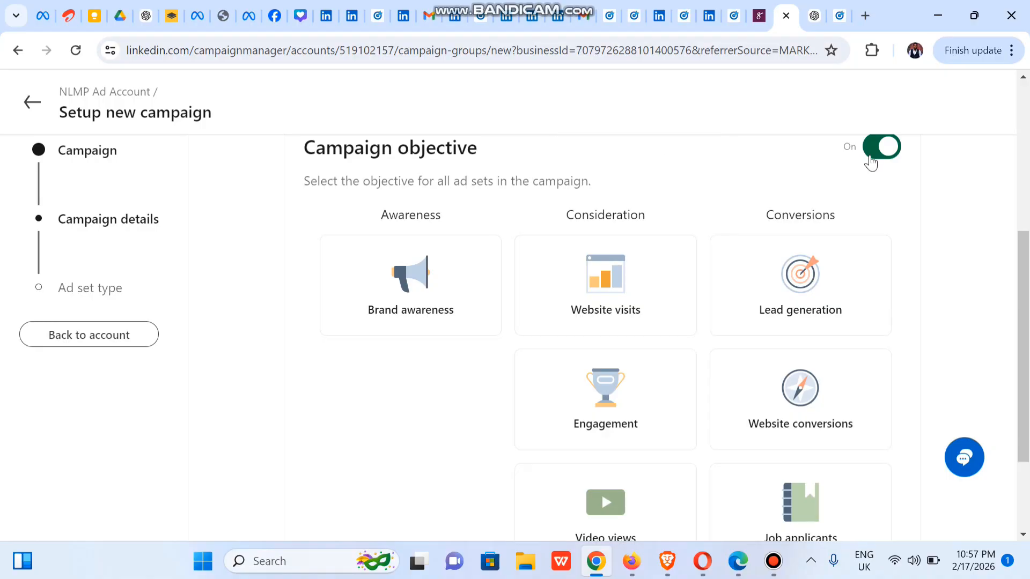
pyautogui.click(799, 403)
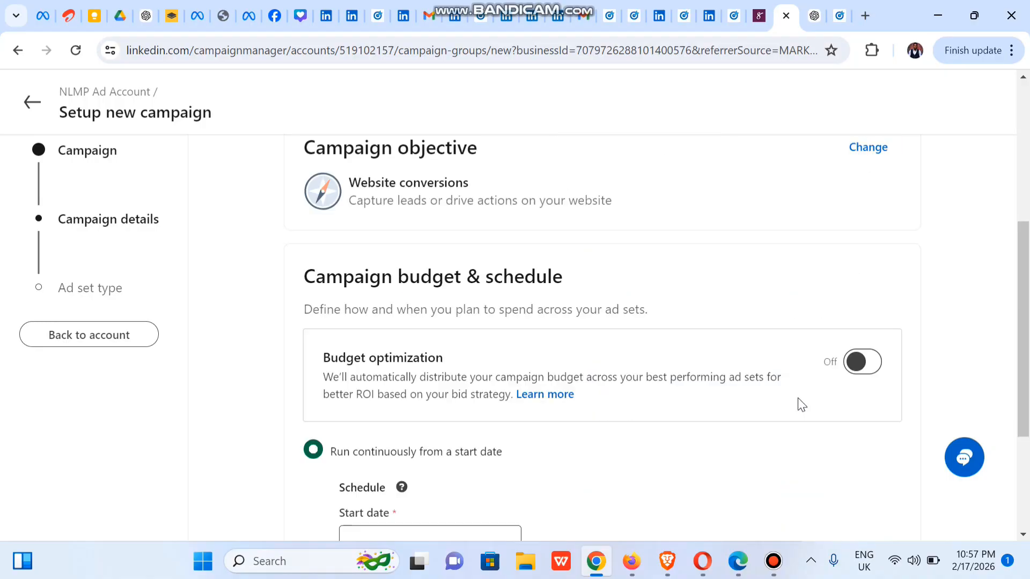
# Step: Schedule the campaign with a start and end date, running from 2/18/2026 to 2/28/2026
pyautogui.moveTo(1025, 256); pyautogui.dragTo(1028, 299)
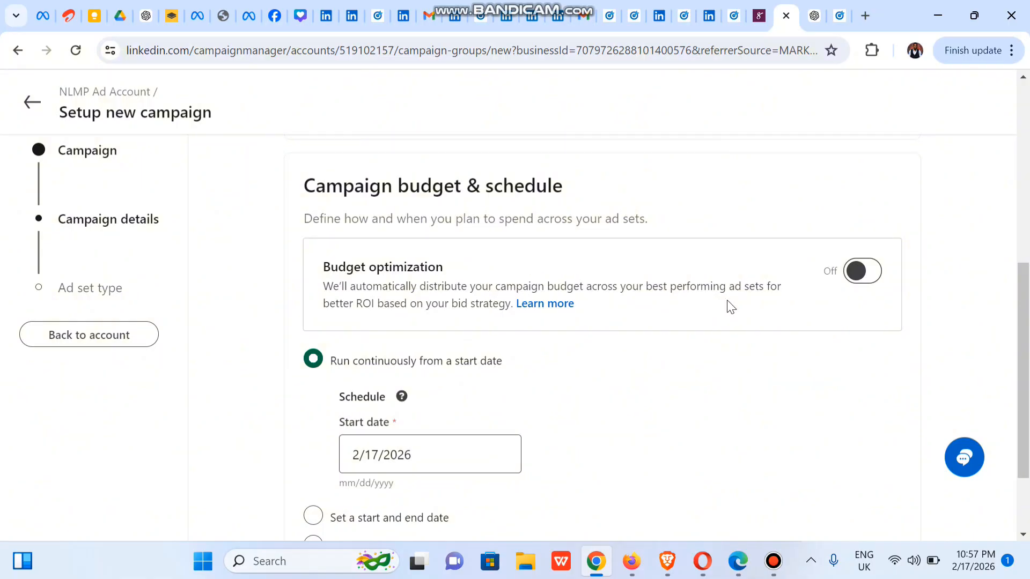
pyautogui.moveTo(1022, 335); pyautogui.dragTo(1028, 379)
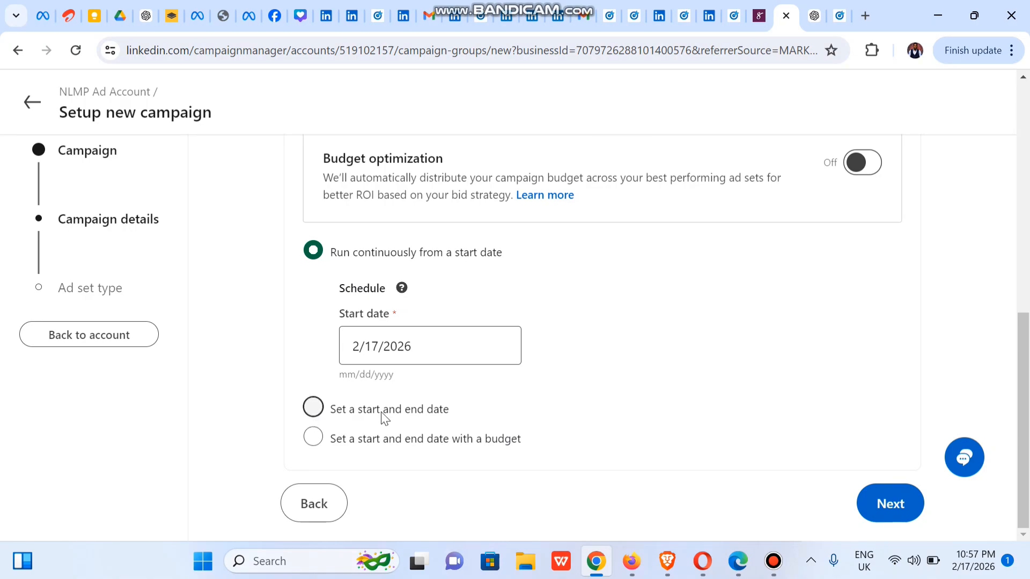
pyautogui.click(313, 408)
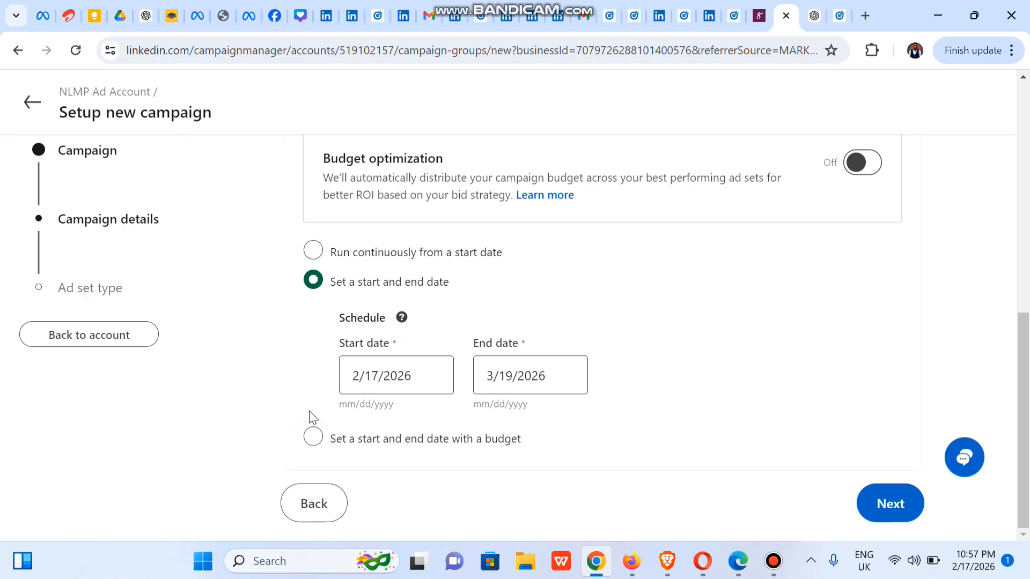
pyautogui.click(410, 364)
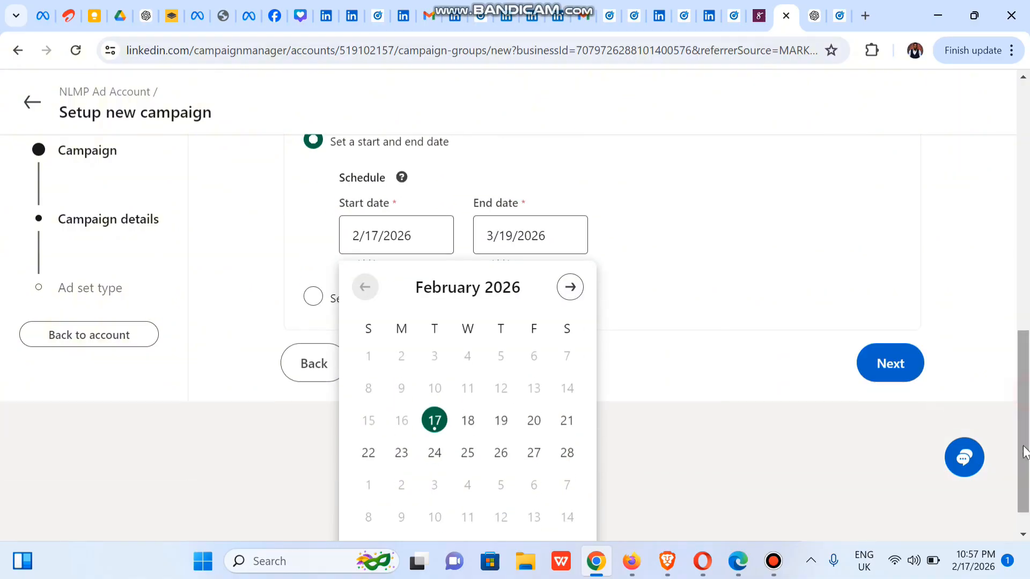
pyautogui.scroll(-3, 585, 439)
pyautogui.click(477, 425)
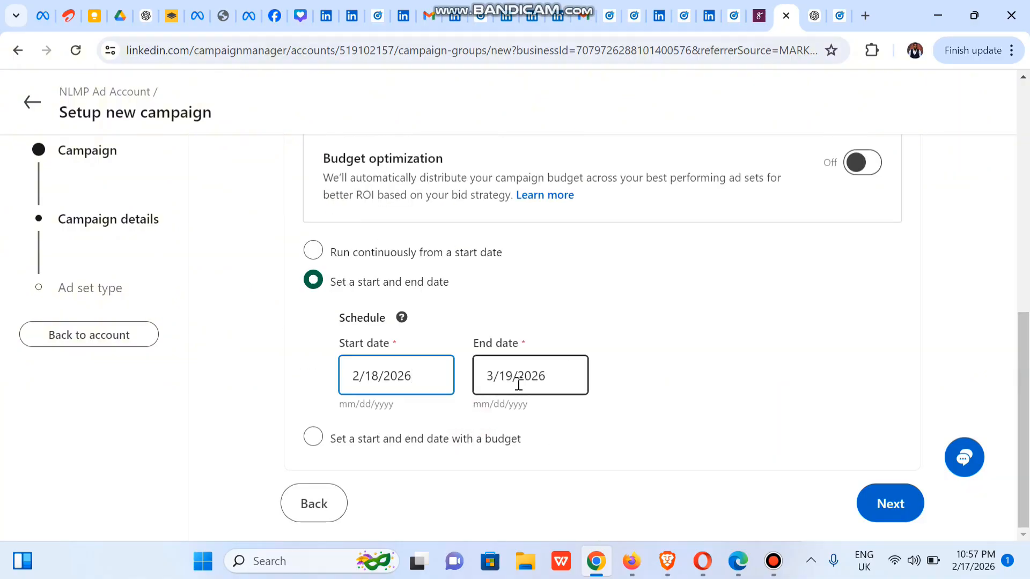
pyautogui.click(536, 378)
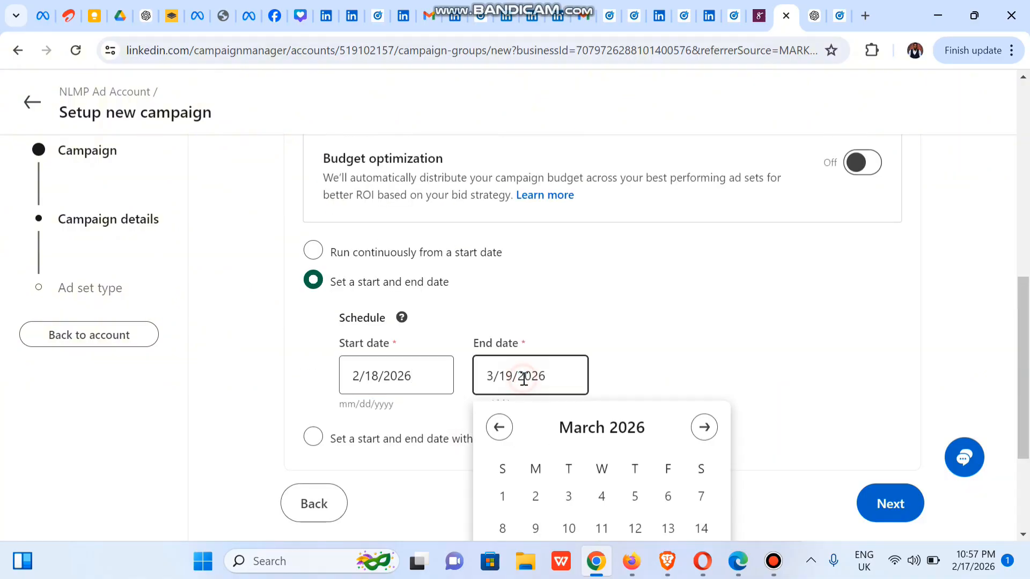
pyautogui.click(499, 427)
pyautogui.scroll(-3, 873, 430)
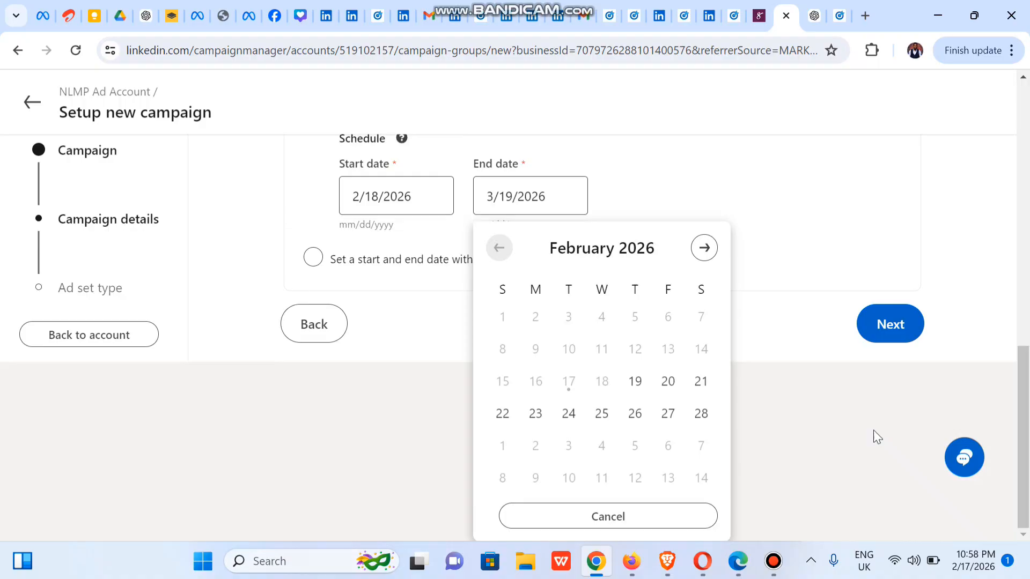
pyautogui.click(699, 407)
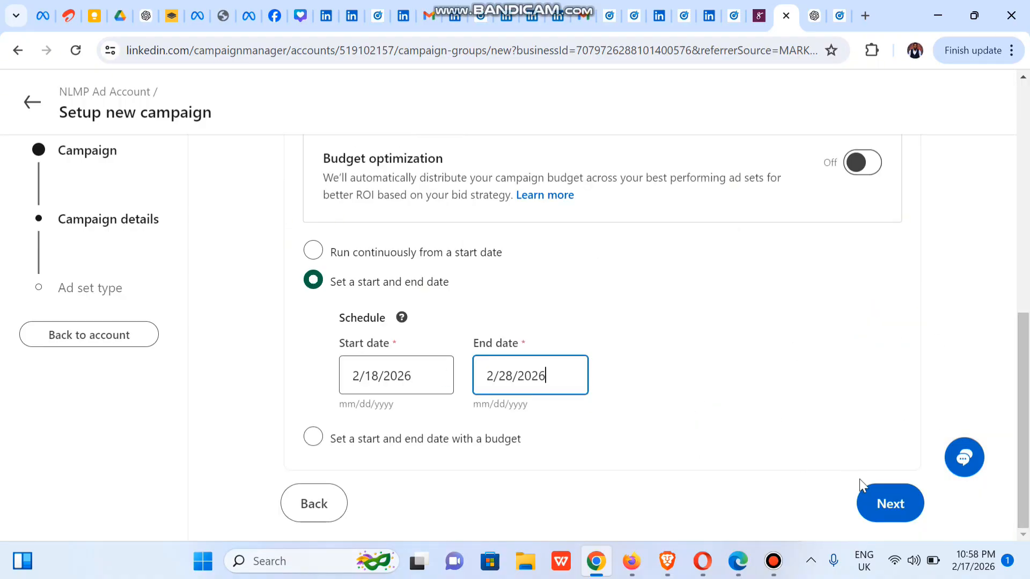
# Step: Continue to the ad set type, choose Classic and proceed to the ad set setup
pyautogui.click(897, 507)
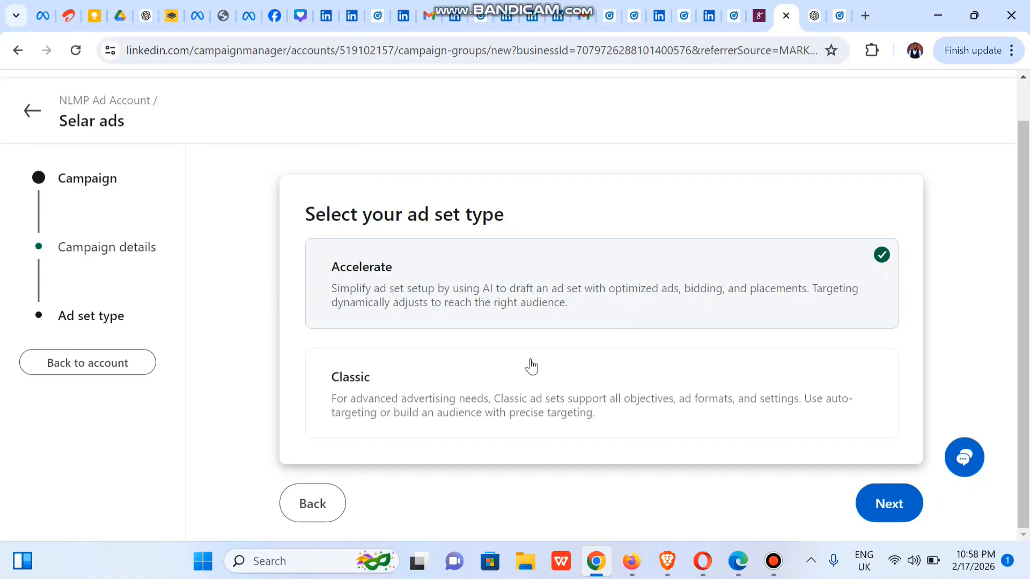
pyautogui.click(572, 384)
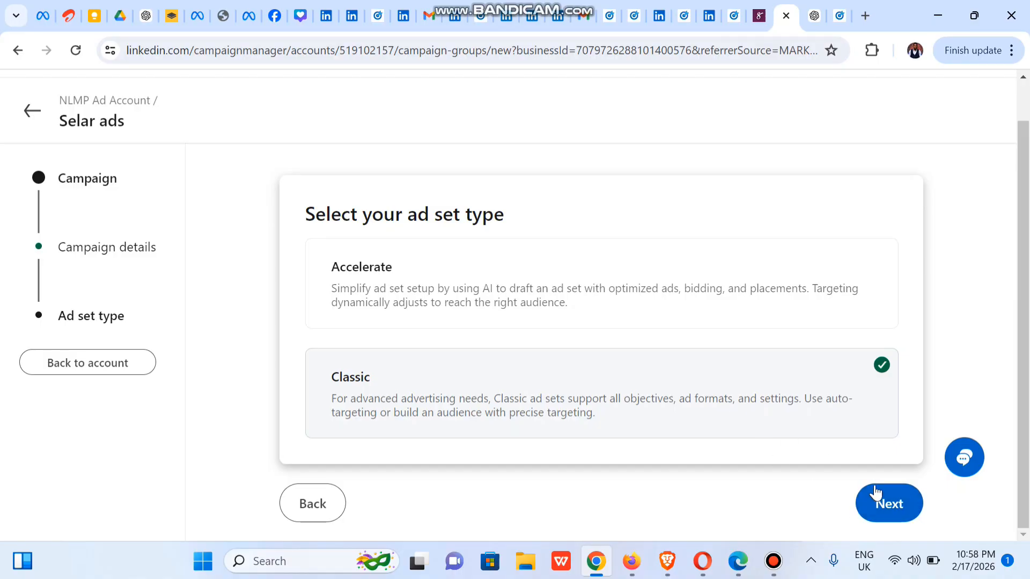
pyautogui.click(891, 510)
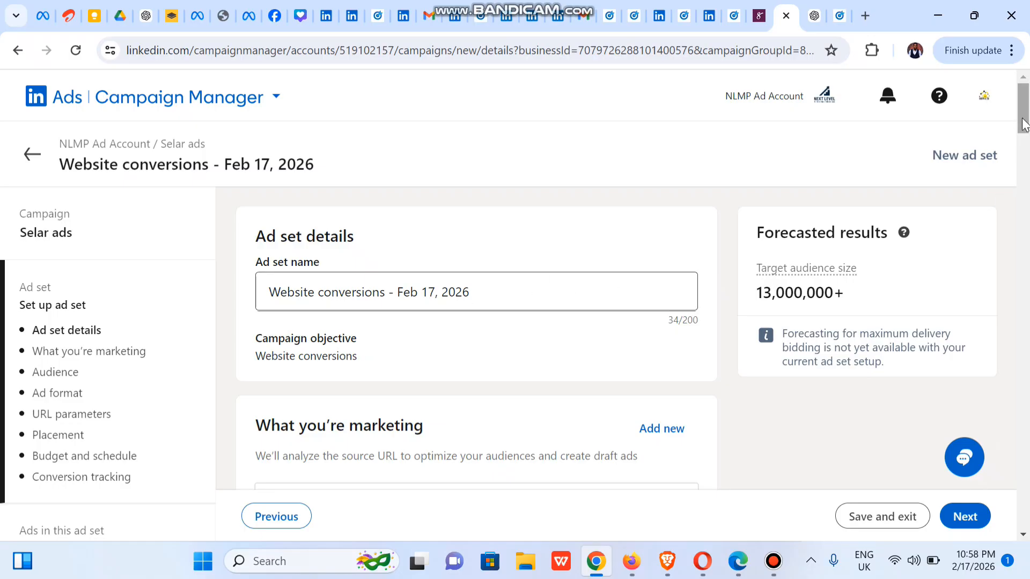
pyautogui.scroll(-5, 1026, 152)
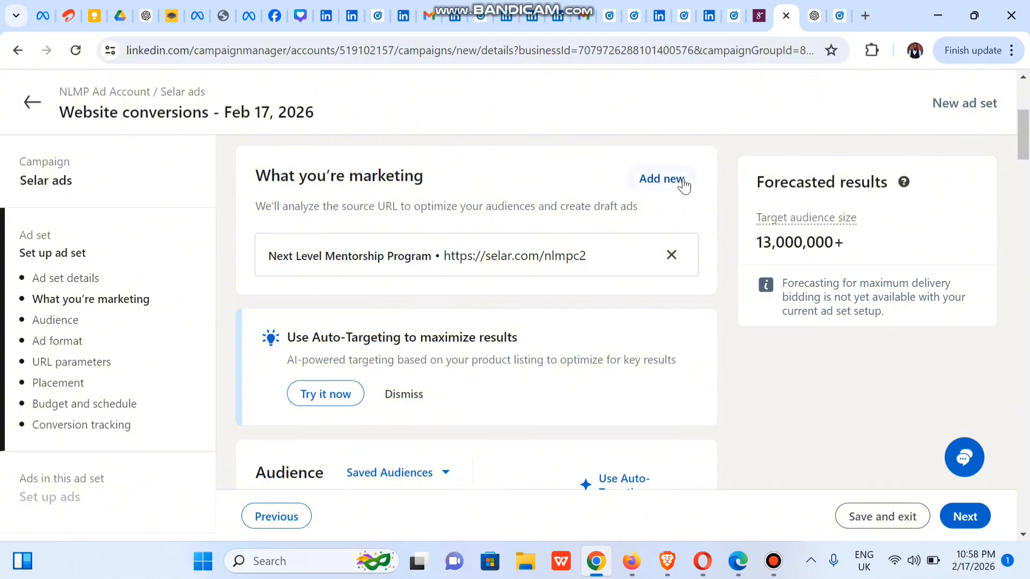
pyautogui.scroll(2, 1024, 147)
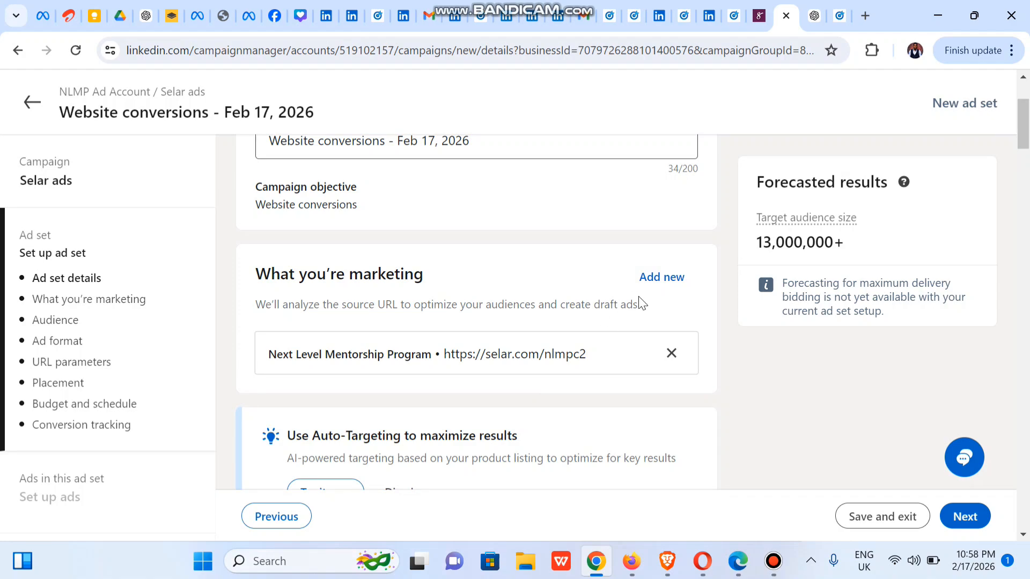
pyautogui.click(660, 288)
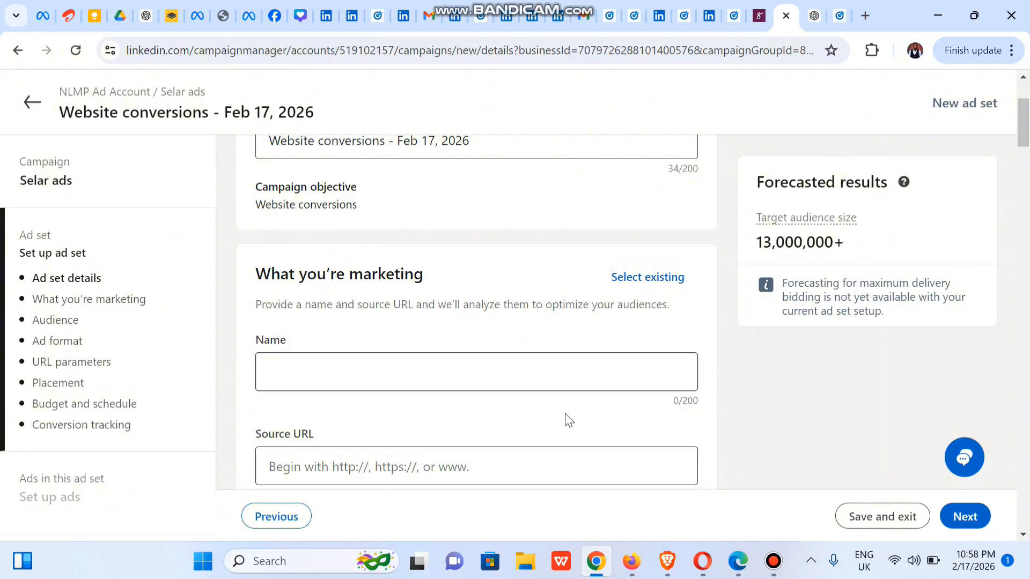
pyautogui.moveTo(1023, 118)
pyautogui.mouseDown()
pyautogui.moveTo(1025, 150)
pyautogui.moveTo(1024, 127)
pyautogui.mouseUp()
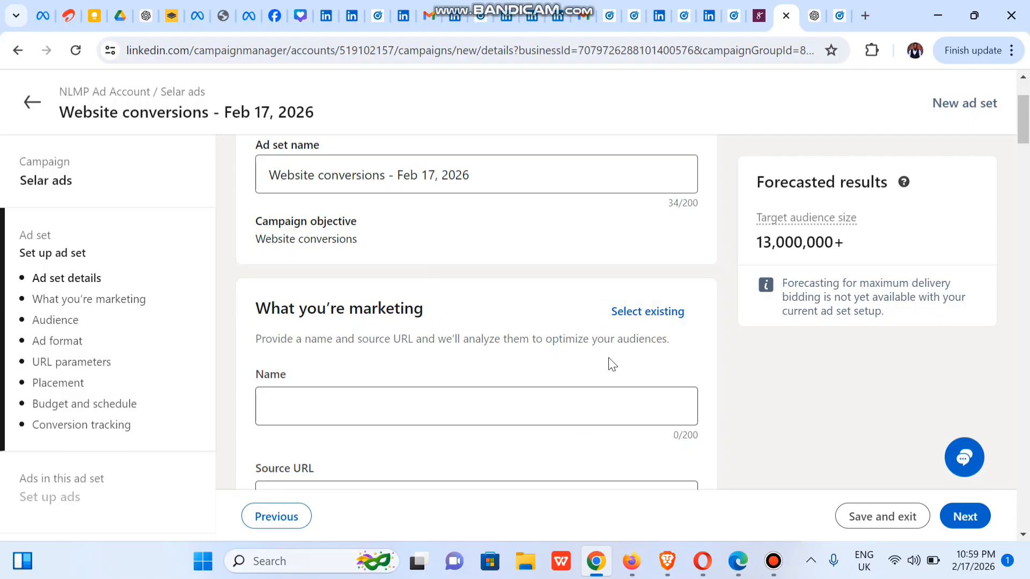
pyautogui.scroll(-5, 681, 249)
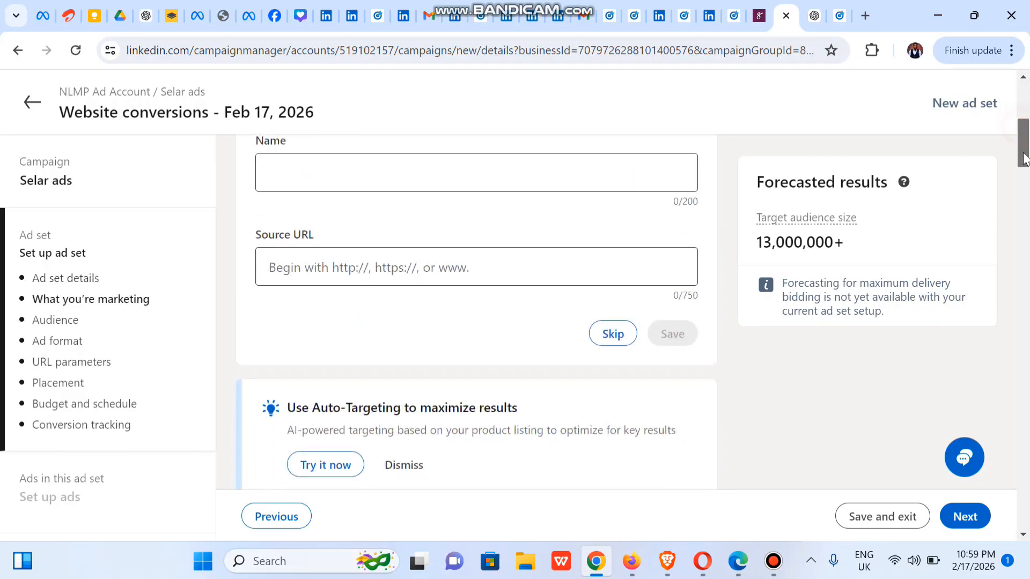
pyautogui.click(614, 300)
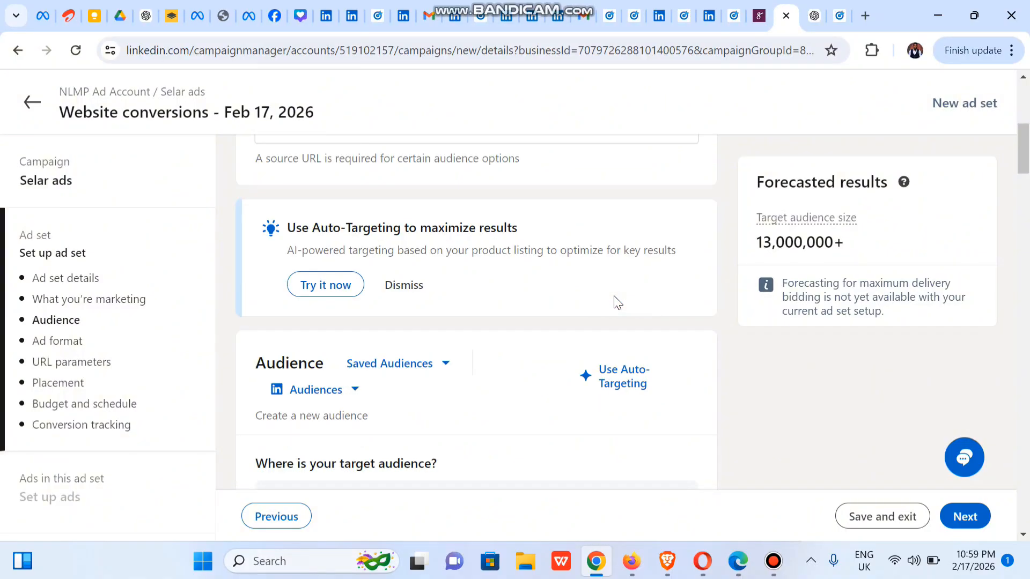
pyautogui.moveTo(1021, 170)
pyautogui.mouseDown()
pyautogui.moveTo(1024, 130)
pyautogui.moveTo(1027, 158)
pyautogui.mouseUp()
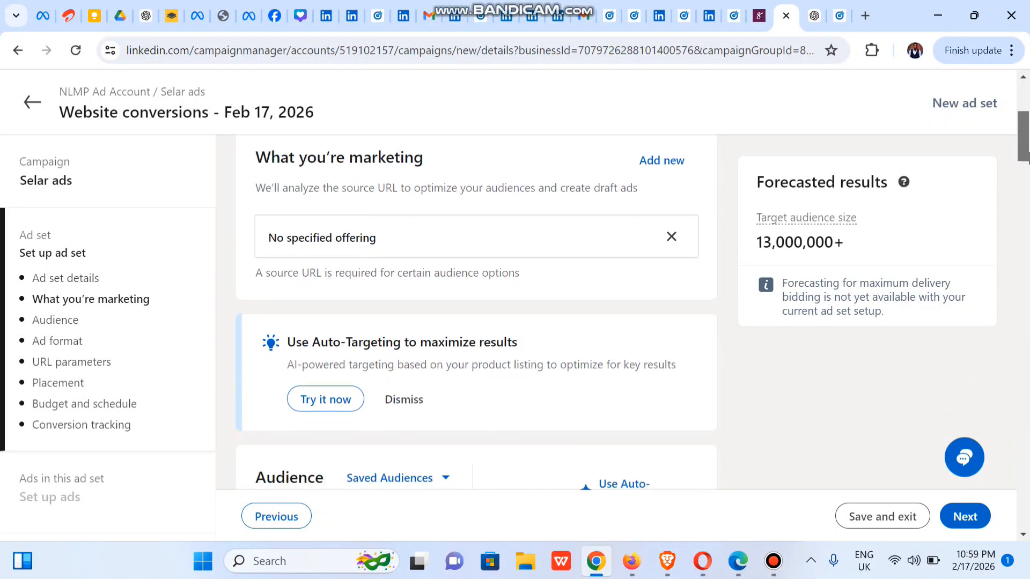
pyautogui.click(667, 160)
pyautogui.click(350, 249)
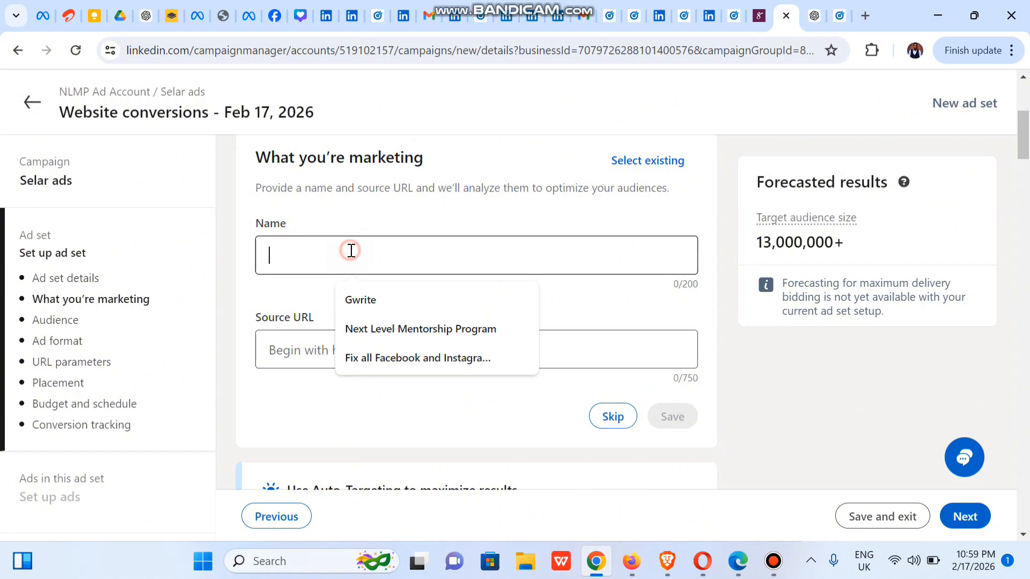
pyautogui.click(471, 329)
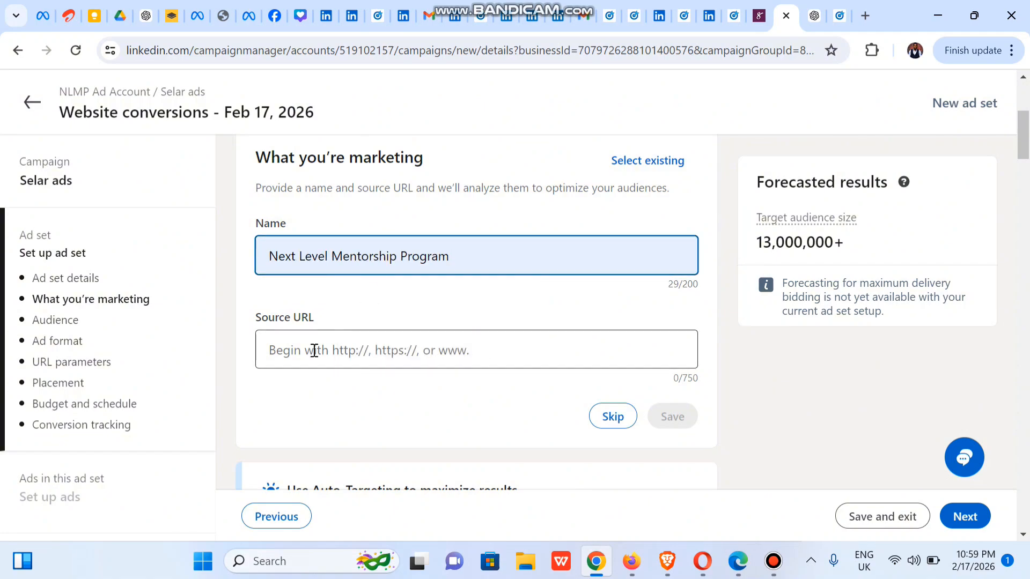
pyautogui.click(284, 362)
pyautogui.click(384, 394)
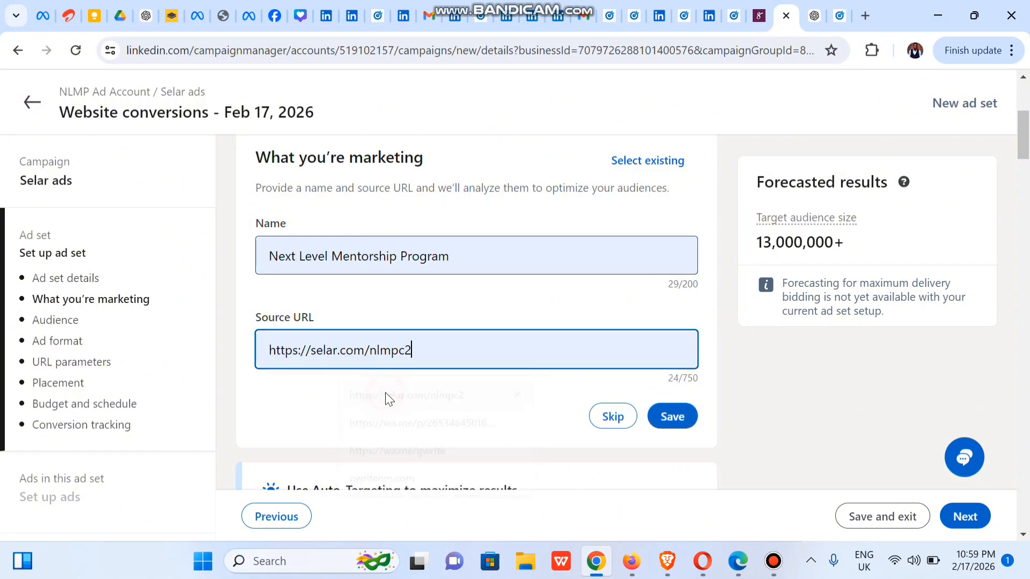
pyautogui.click(670, 422)
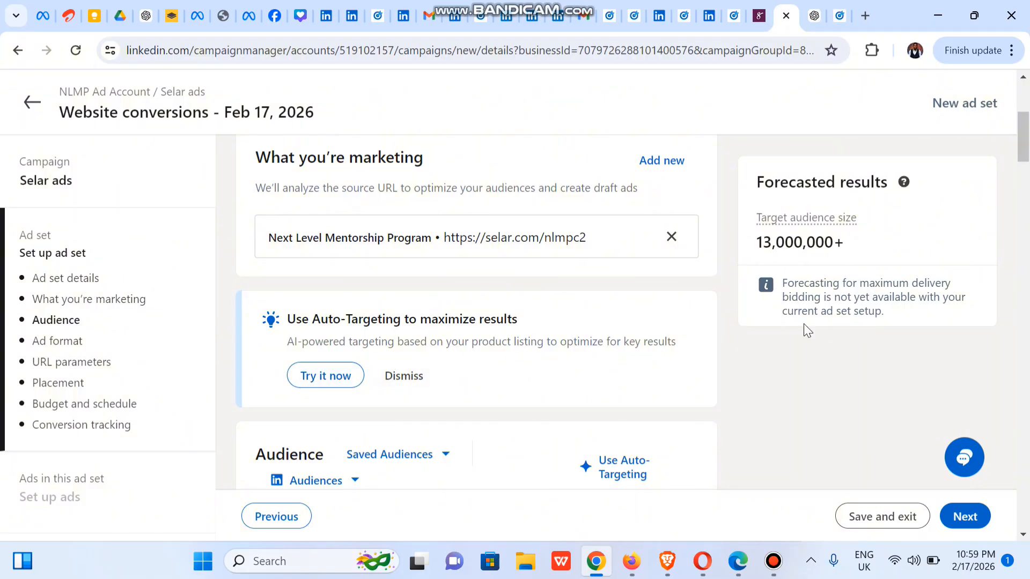
# Step: Examine the saved audiences and LinkedIn's predefined audiences available for the ad set
pyautogui.moveTo(1022, 158); pyautogui.dragTo(1019, 185)
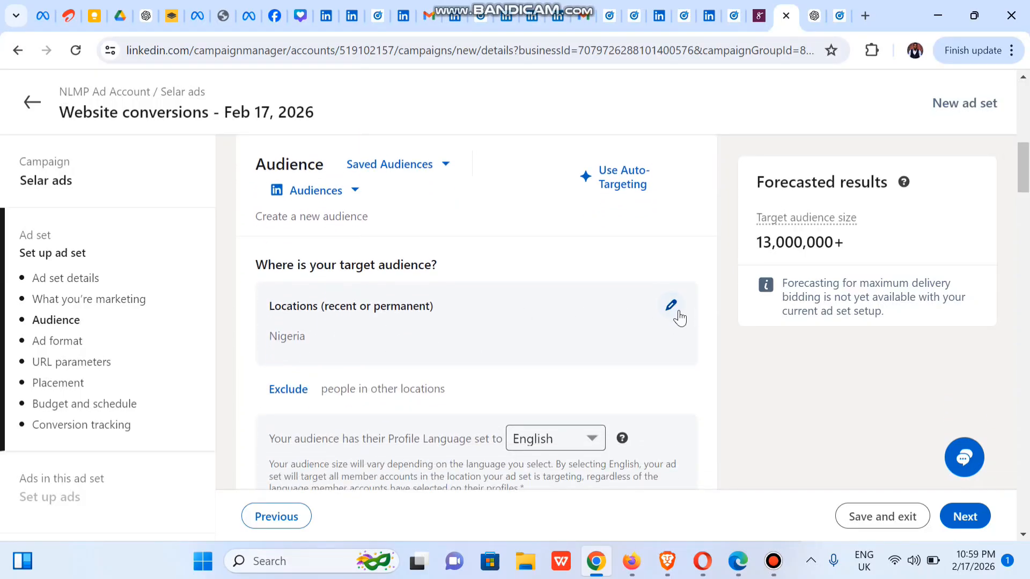
pyautogui.click(416, 167)
pyautogui.click(523, 163)
pyautogui.click(352, 194)
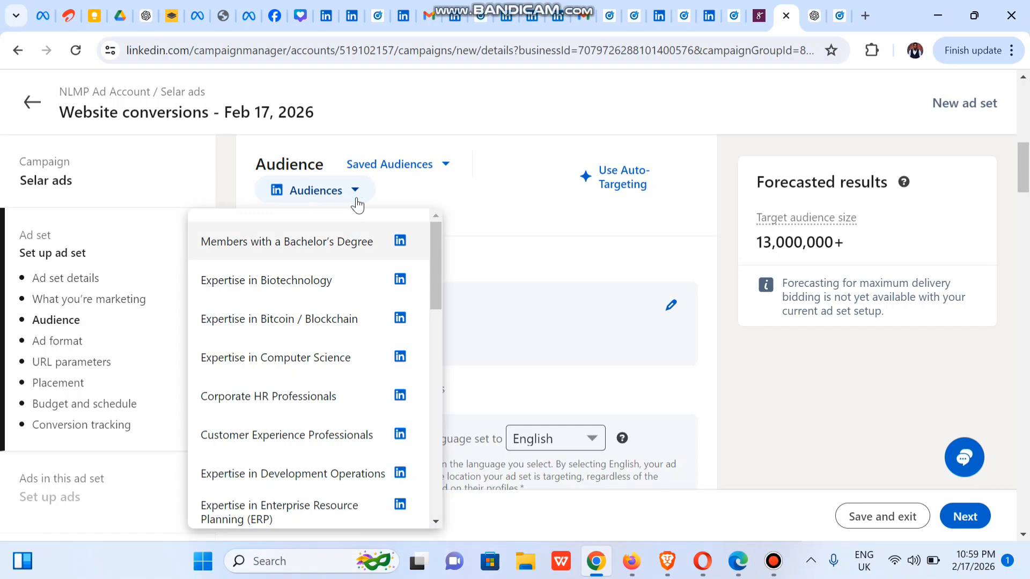
pyautogui.moveTo(438, 285); pyautogui.dragTo(449, 545)
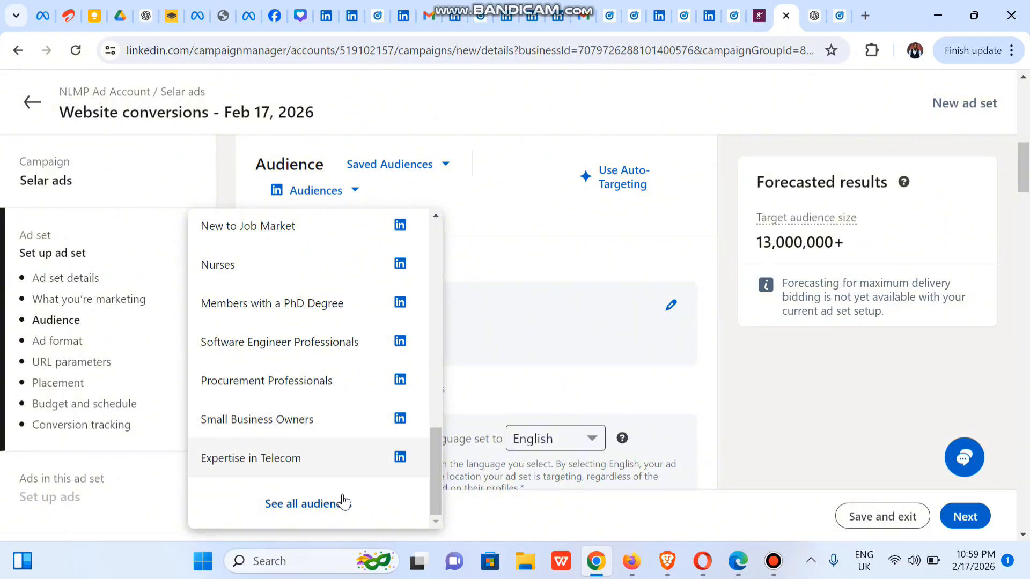
pyautogui.click(489, 184)
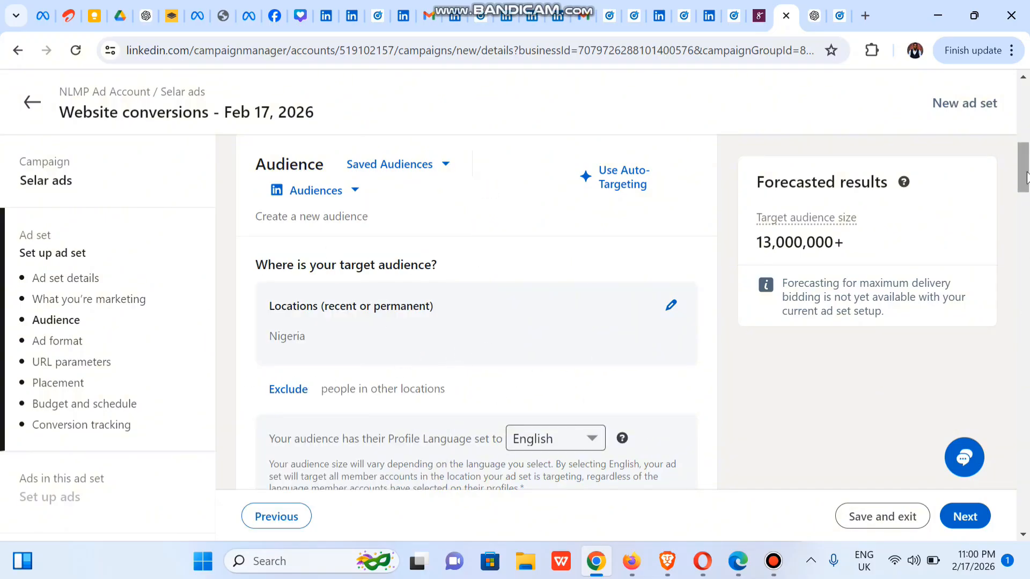
# Step: Set the ad set's ad format to Video
pyautogui.moveTo(1026, 170); pyautogui.dragTo(1025, 188)
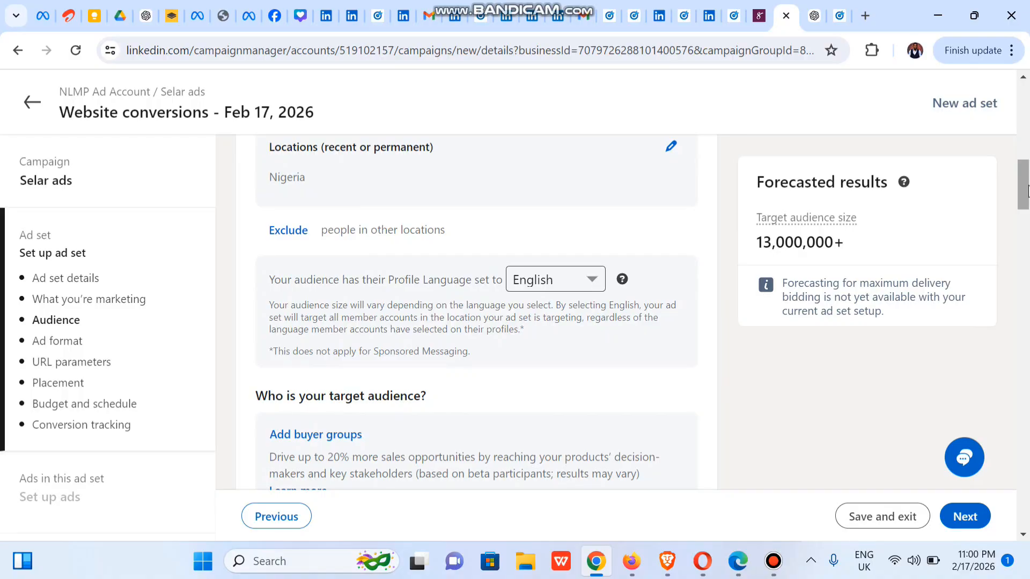
pyautogui.moveTo(1026, 187); pyautogui.dragTo(1022, 269)
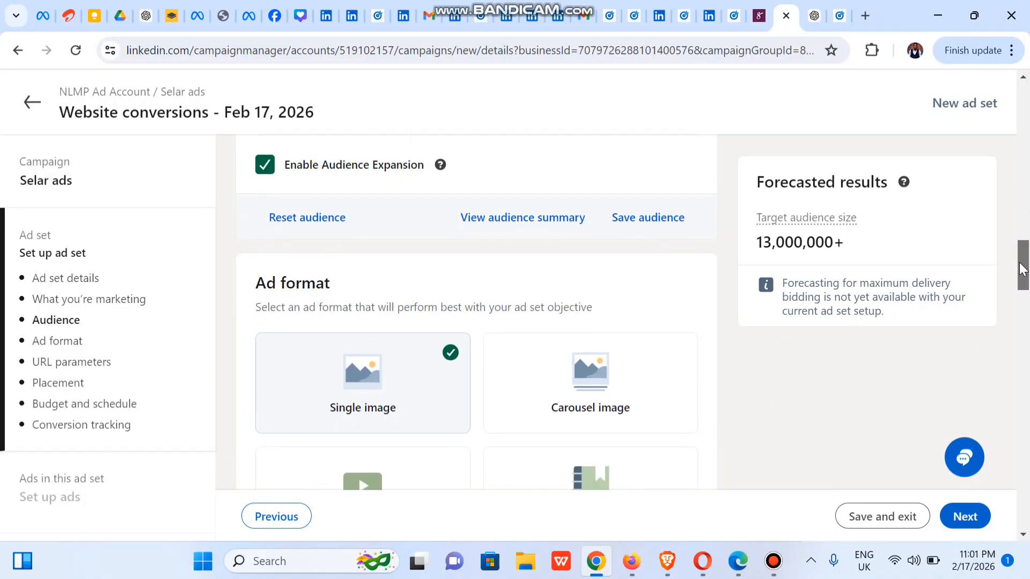
pyautogui.scroll(-2, 518, 279)
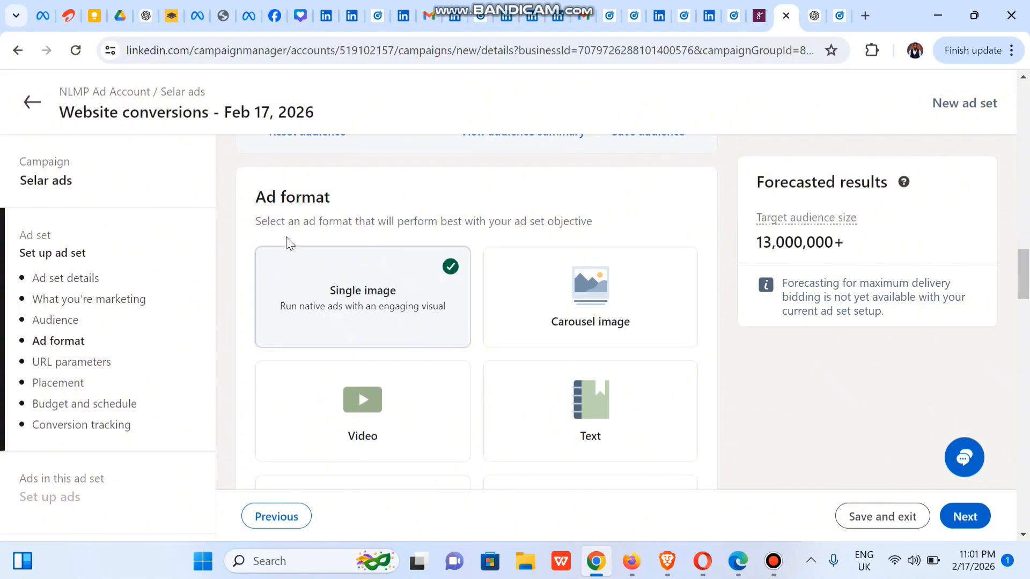
pyautogui.click(414, 406)
# Step: Choose Set a daily budget as the ad set's budget type
pyautogui.moveTo(1028, 275); pyautogui.dragTo(1028, 298)
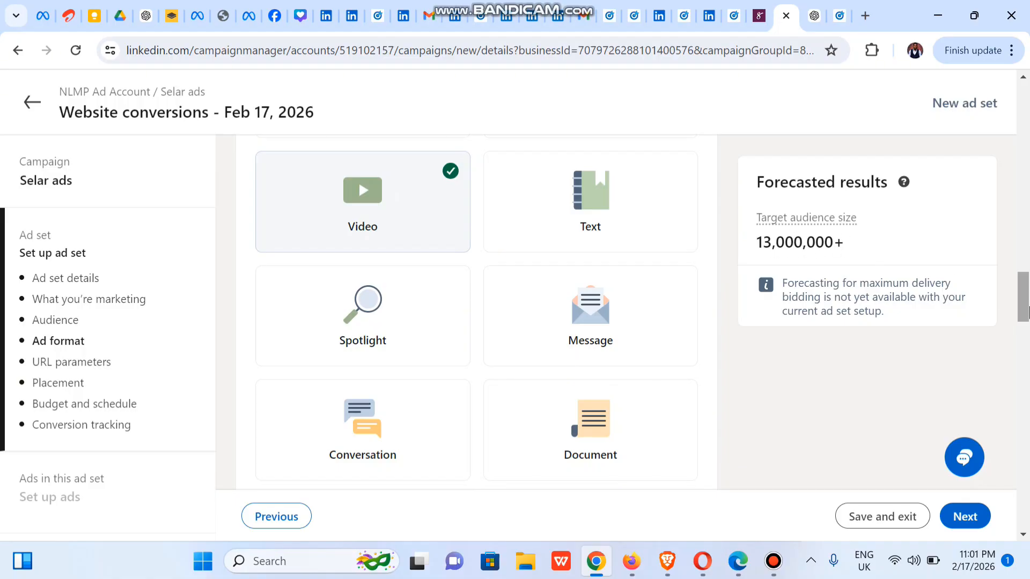
pyautogui.moveTo(1026, 312); pyautogui.dragTo(1028, 372)
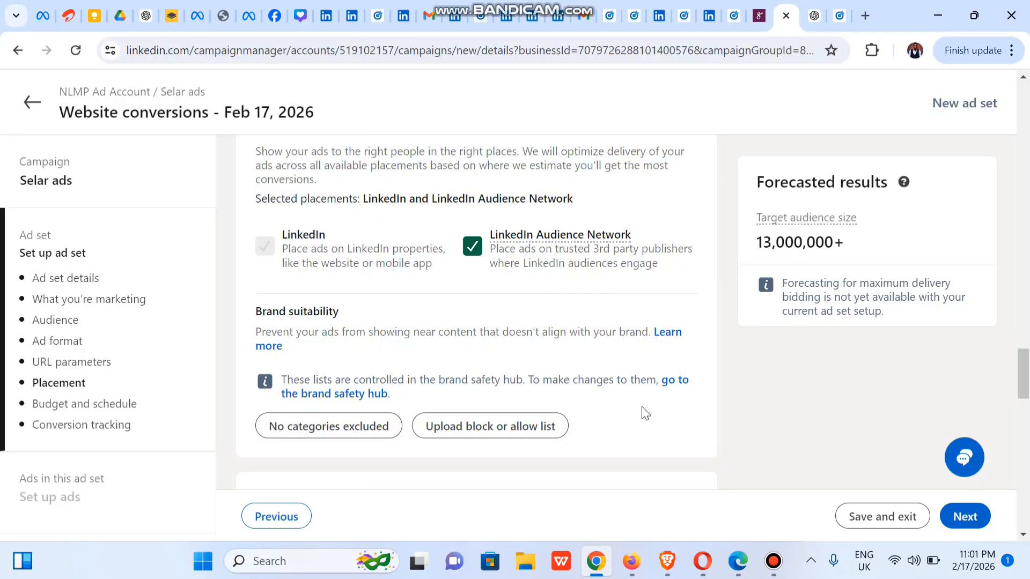
pyautogui.moveTo(1023, 375); pyautogui.dragTo(1023, 402)
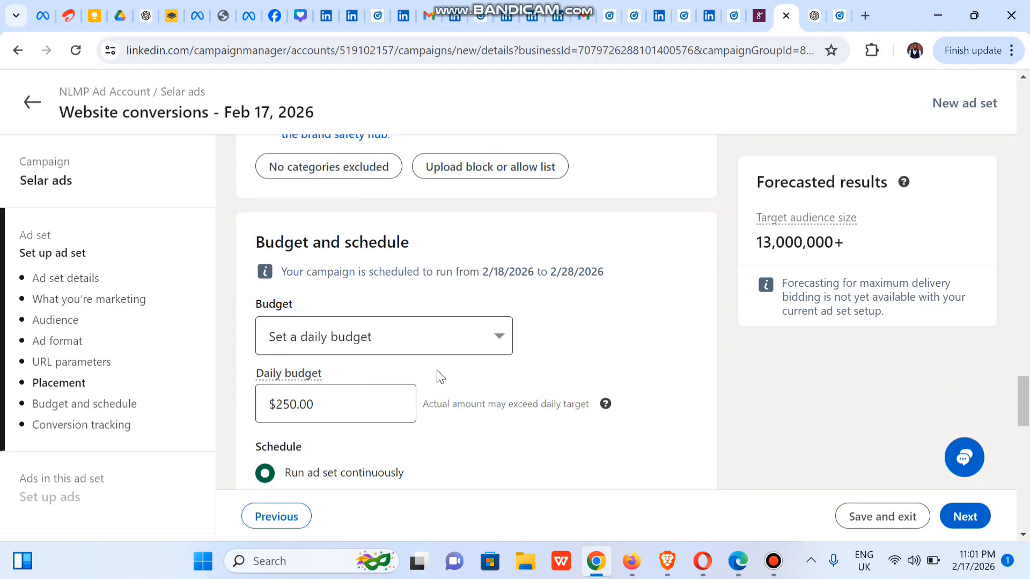
pyautogui.click(367, 337)
pyautogui.click(352, 383)
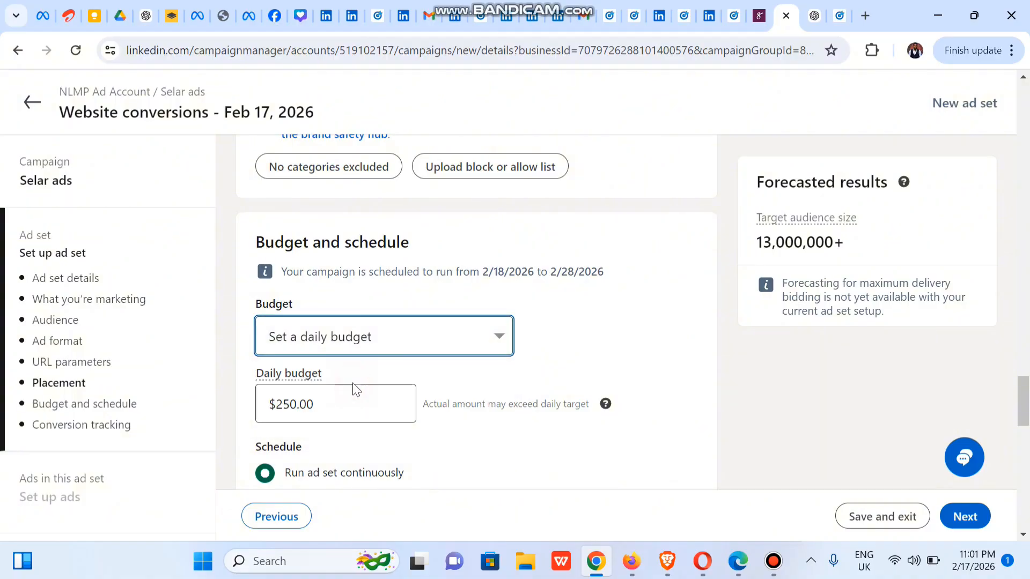
# Step: Set the ad set's daily budget to $20.00
pyautogui.click(321, 406)
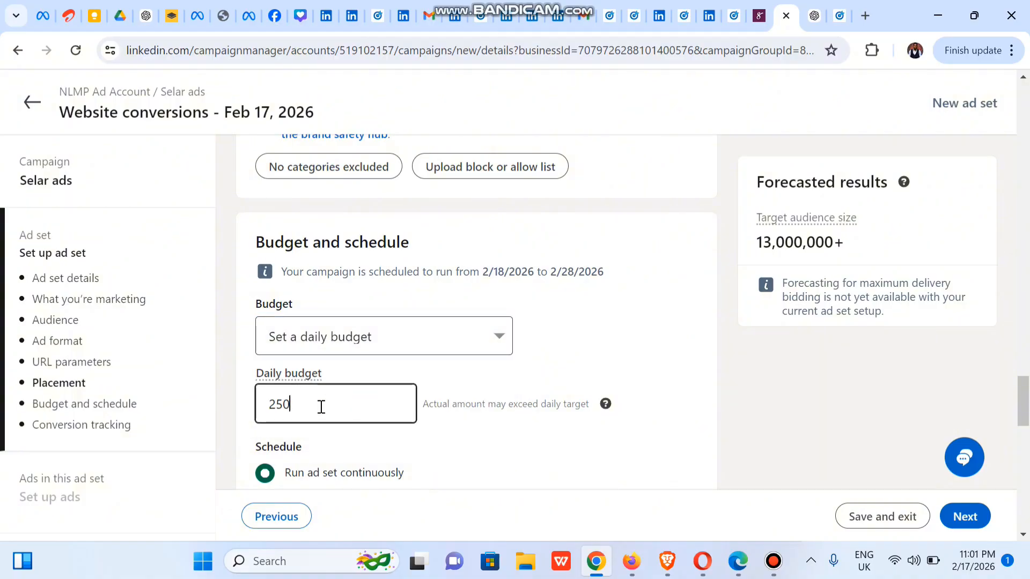
pyautogui.press('BackSpace')
pyautogui.press('BackSpace')
pyautogui.write('0')
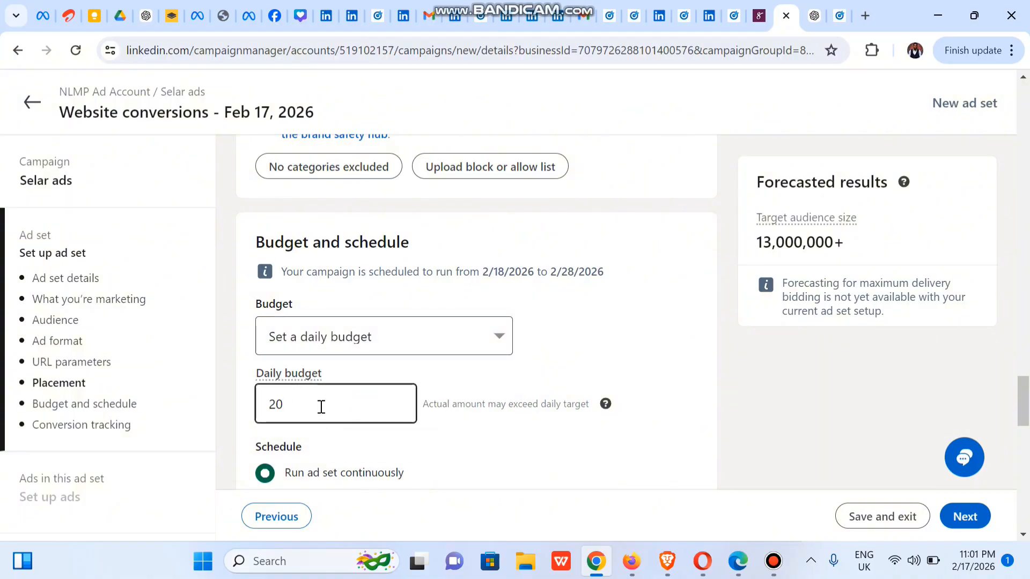
pyautogui.click(712, 386)
# Step: Schedule the ad set with a start date of 2/18/2026 and an end date of 2/28/2026
pyautogui.scroll(-4, 355, 404)
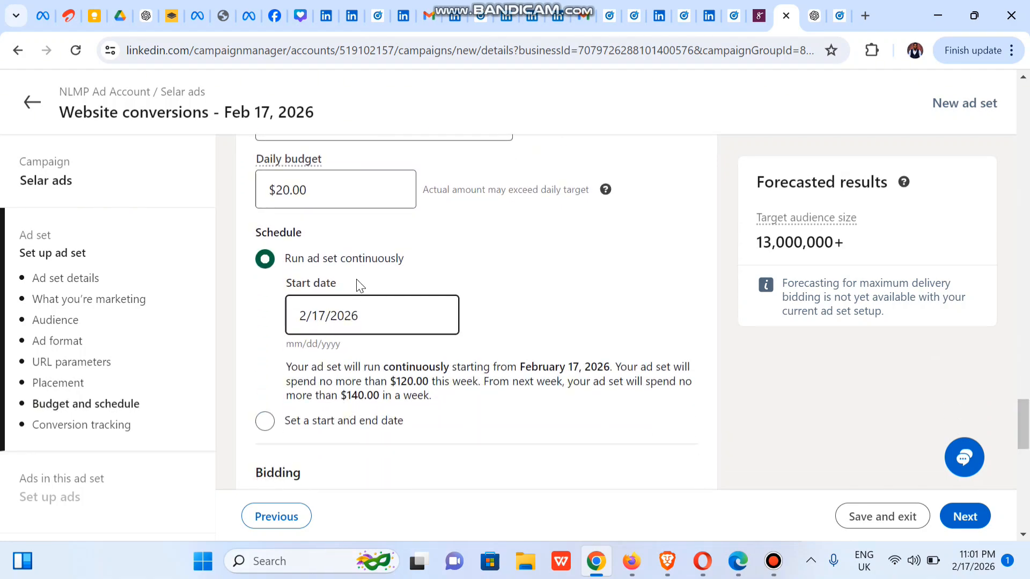
pyautogui.click(265, 423)
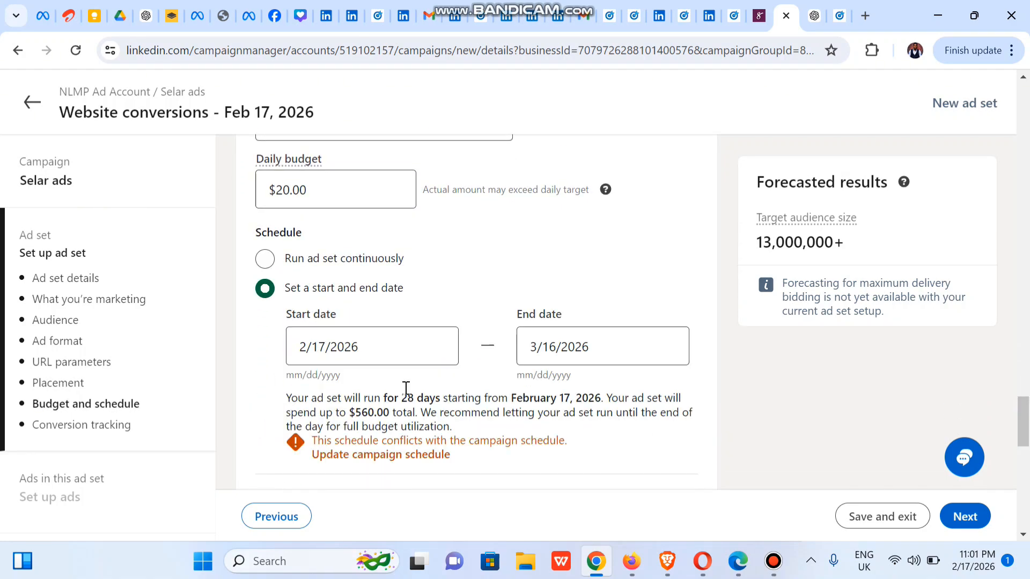
pyautogui.click(357, 348)
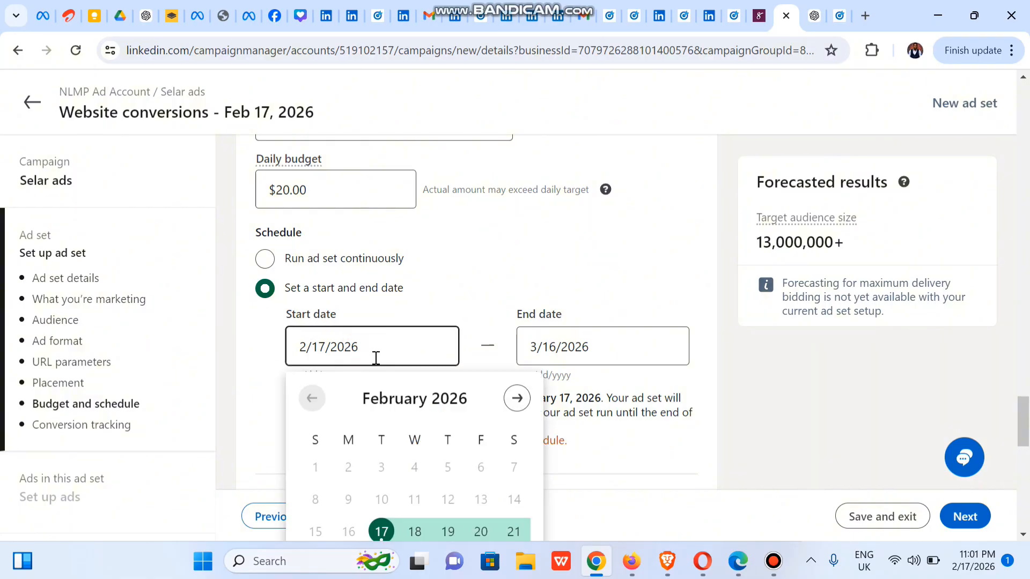
pyautogui.click(410, 531)
pyautogui.scroll(-3, 1027, 410)
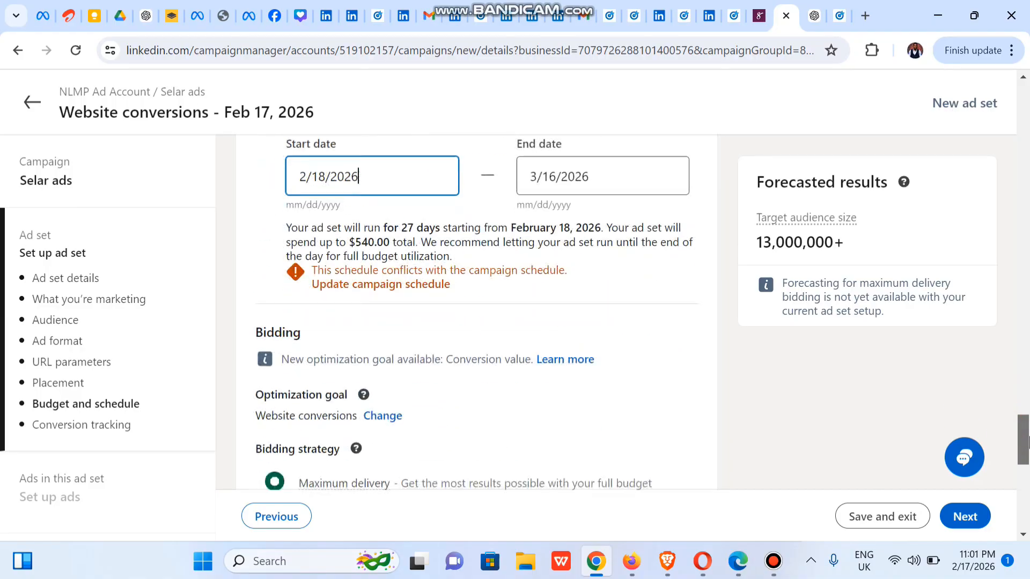
pyautogui.click(630, 194)
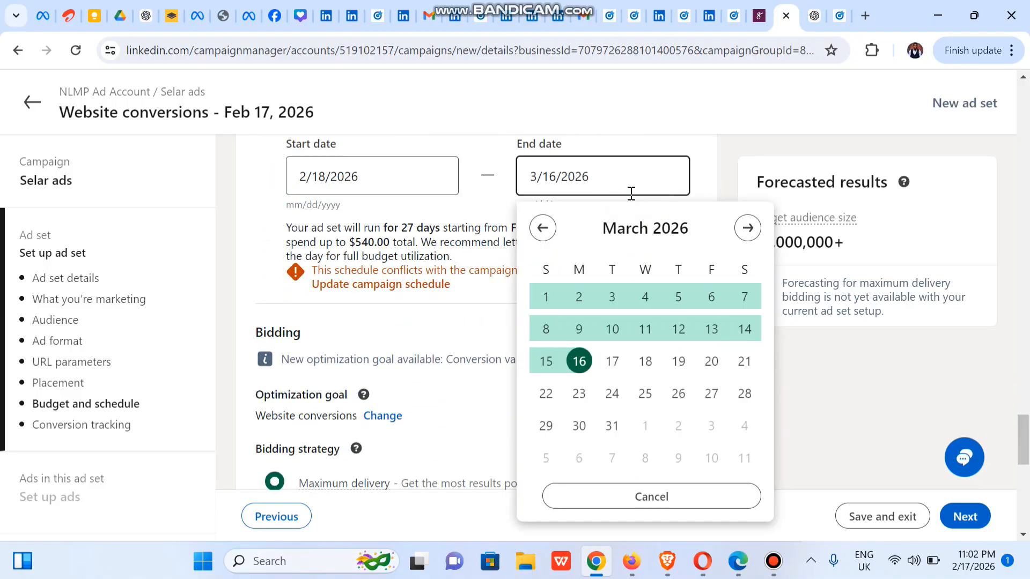
pyautogui.click(542, 227)
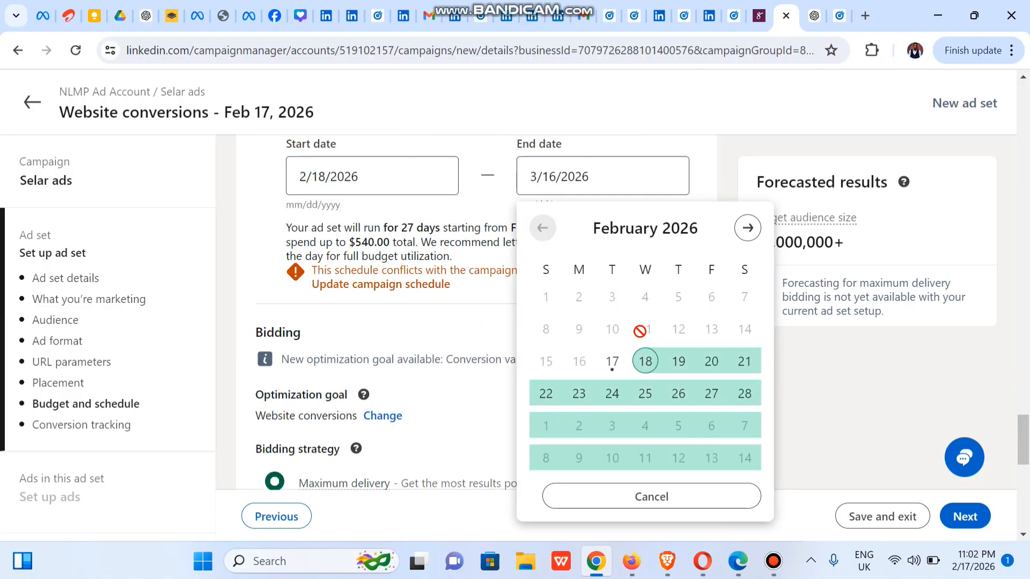
pyautogui.click(743, 397)
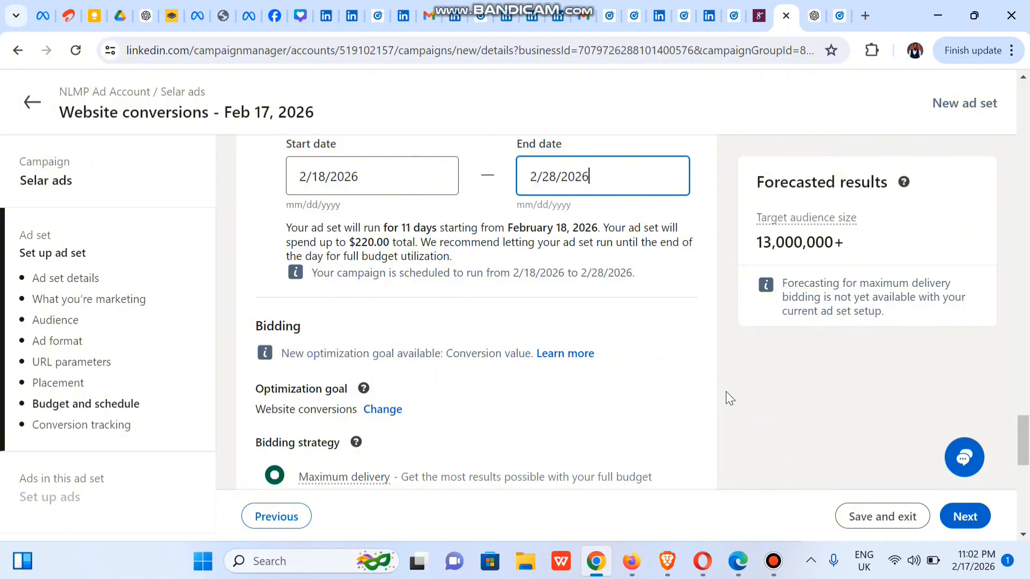
# Step: Remove the Selar 2 NLMP conversion from the ad set's selected conversions
pyautogui.scroll(-3, 433, 375)
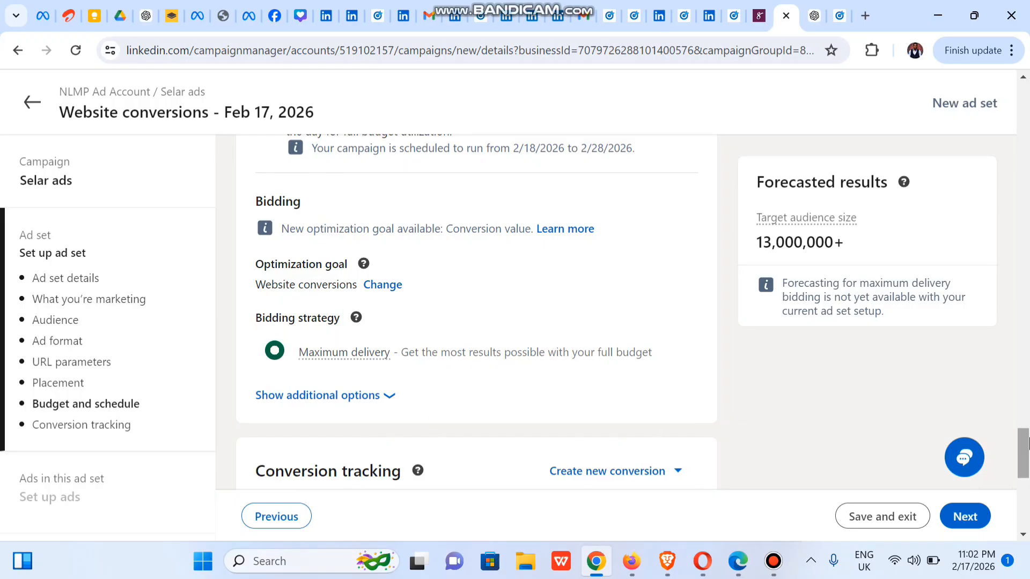
pyautogui.scroll(-4, 1026, 468)
pyautogui.scroll(-3, 1026, 468)
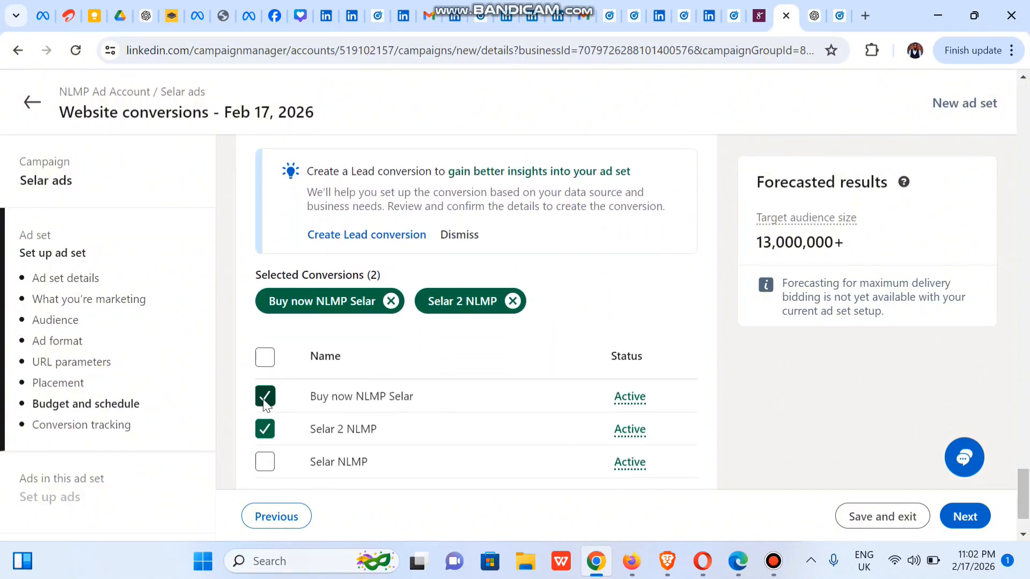
pyautogui.click(266, 429)
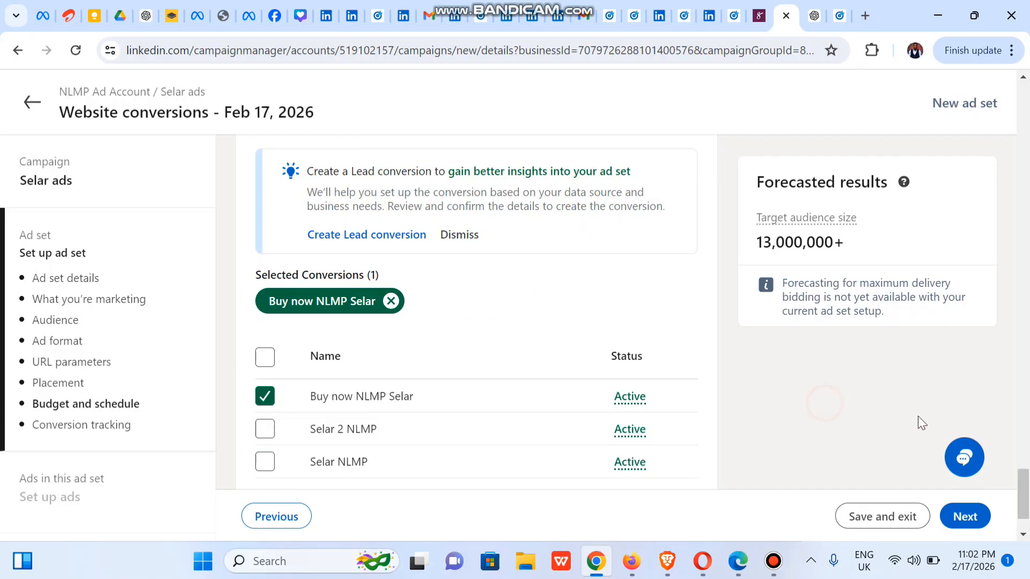
pyautogui.moveTo(1021, 490); pyautogui.dragTo(1021, 500)
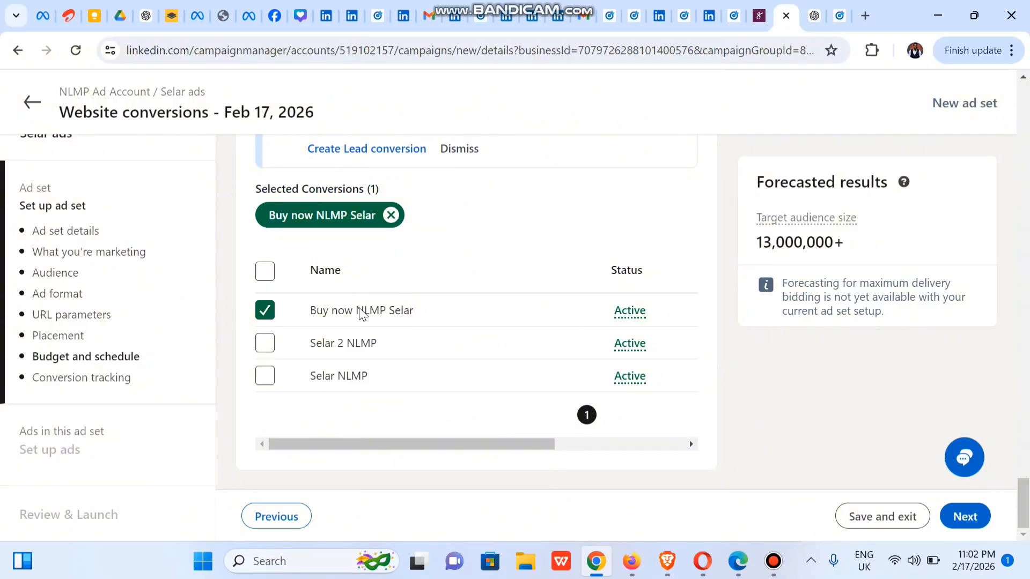
# Step: Walk through the Selar page's Buy now flow to checkout with one First 20 Persons Discount (Regular) ticket, and return to Campaign Manager
pyautogui.click(756, 16)
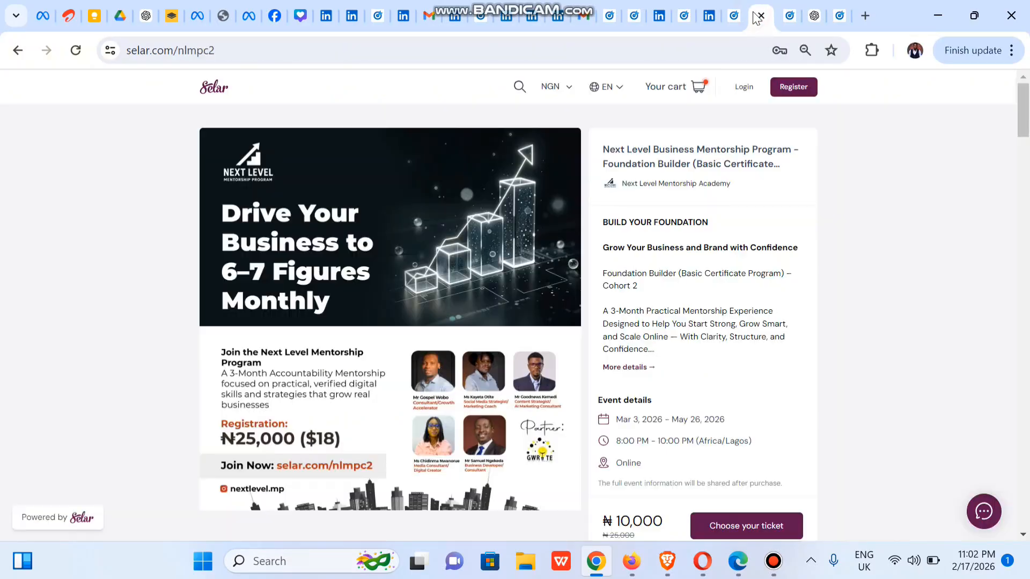
pyautogui.click(748, 528)
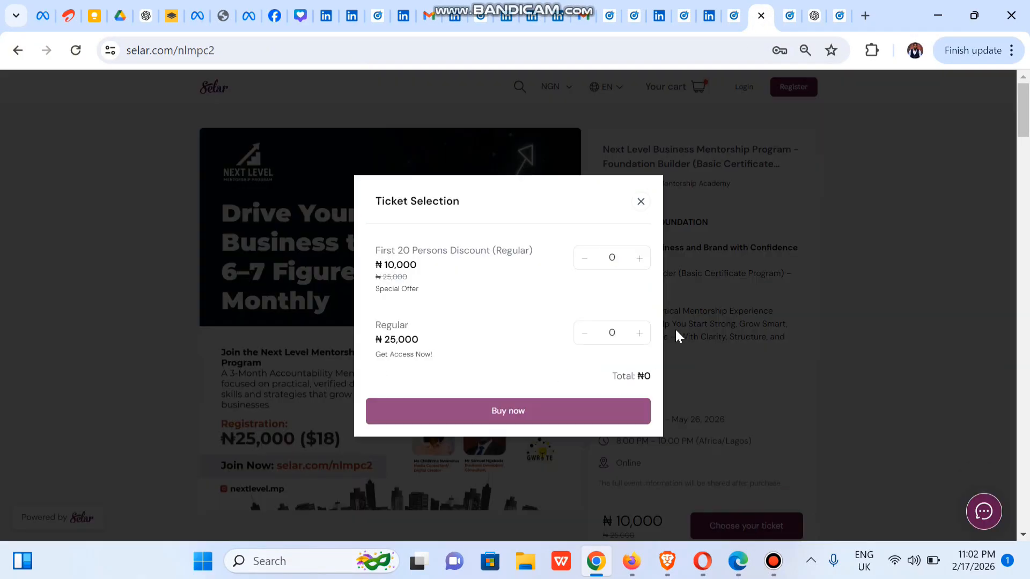
pyautogui.click(639, 259)
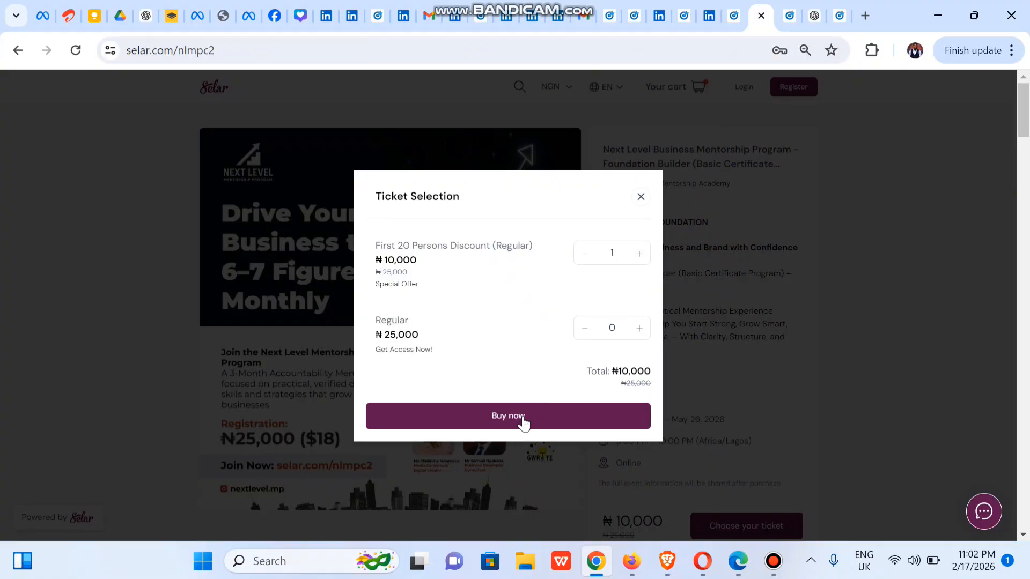
pyautogui.click(489, 421)
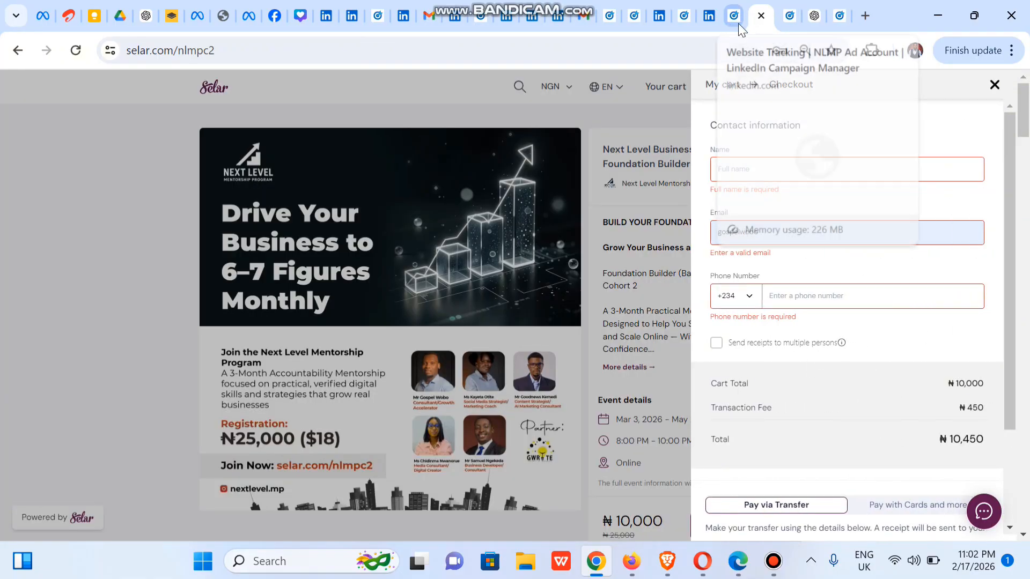
pyautogui.click(788, 15)
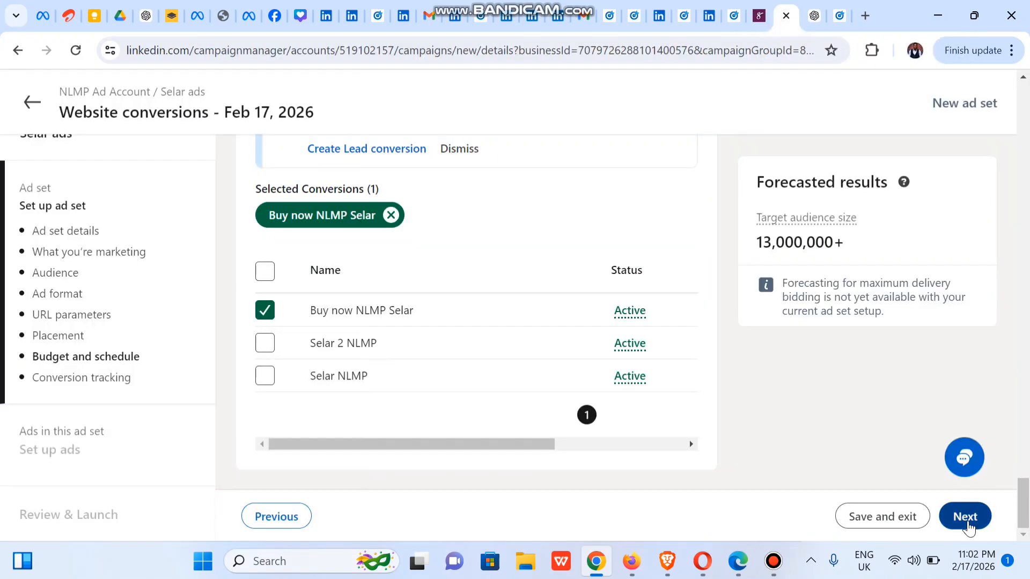
# Step: Save the ad set's objective and ad format, and browse existing content for its ads
pyautogui.click(968, 528)
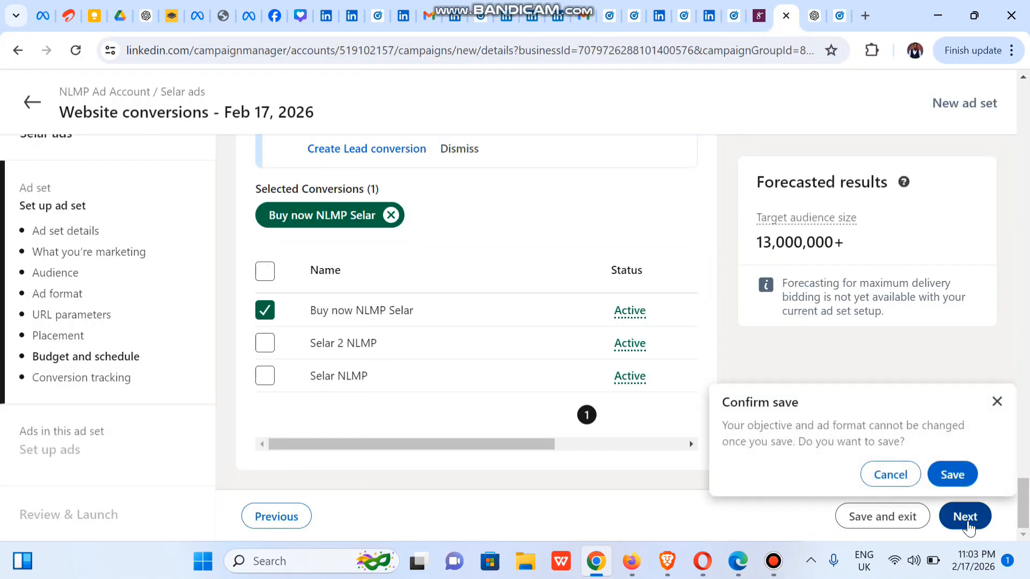
pyautogui.click(951, 475)
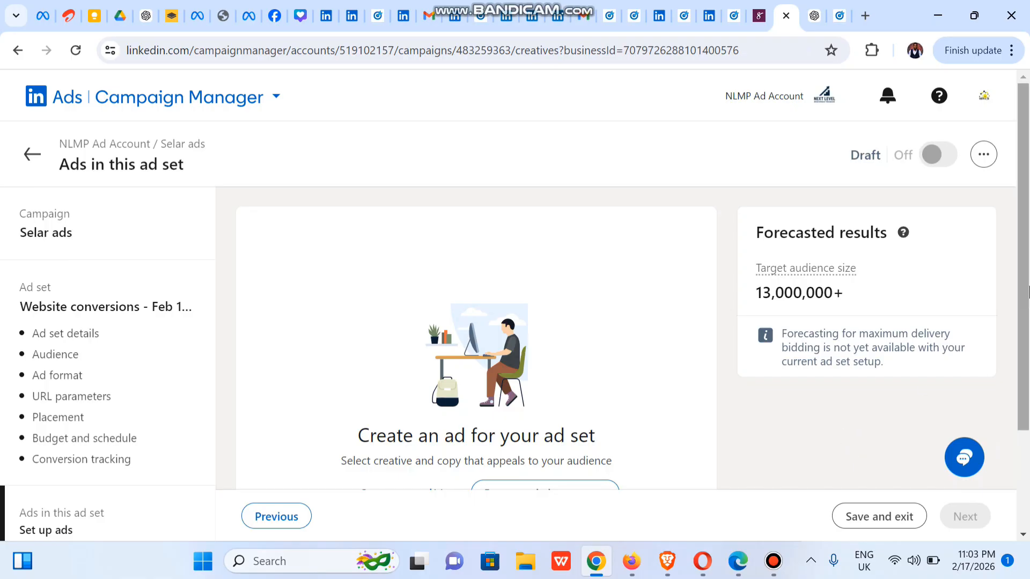
pyautogui.scroll(-3, 837, 418)
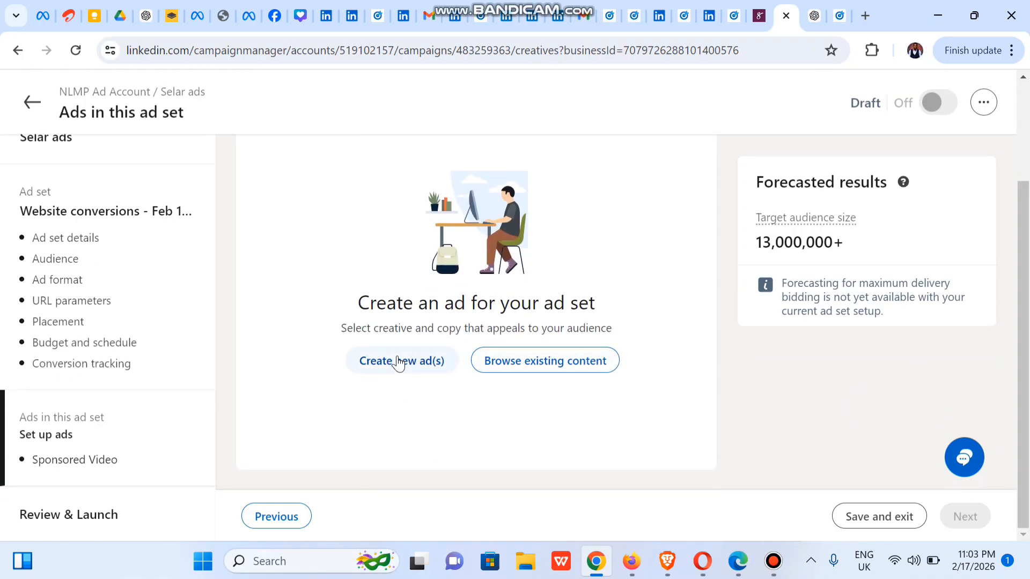
pyautogui.click(553, 362)
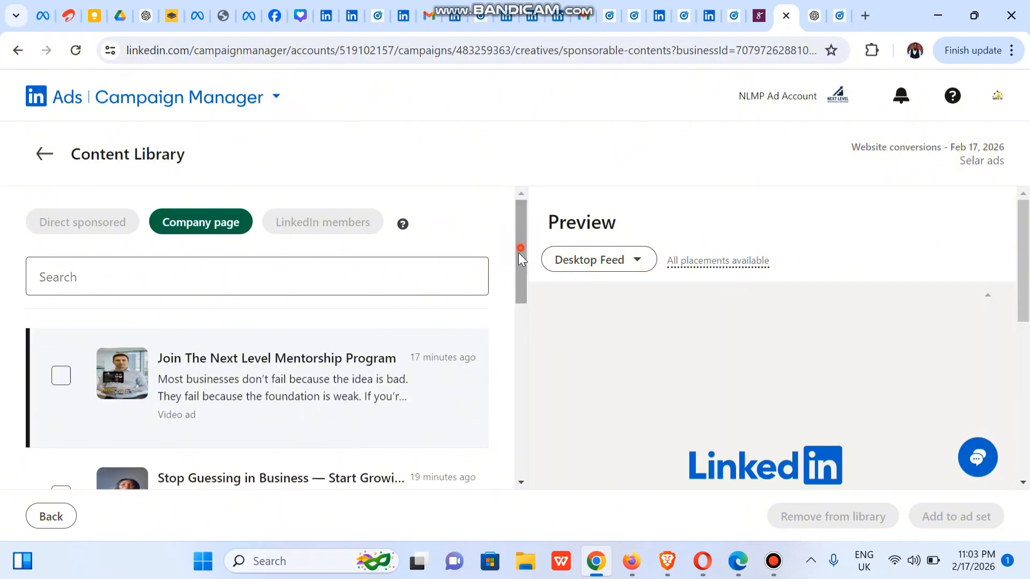
# Step: Select all five company-page video ads on the first page of the Content Library
pyautogui.moveTo(518, 253); pyautogui.dragTo(510, 214)
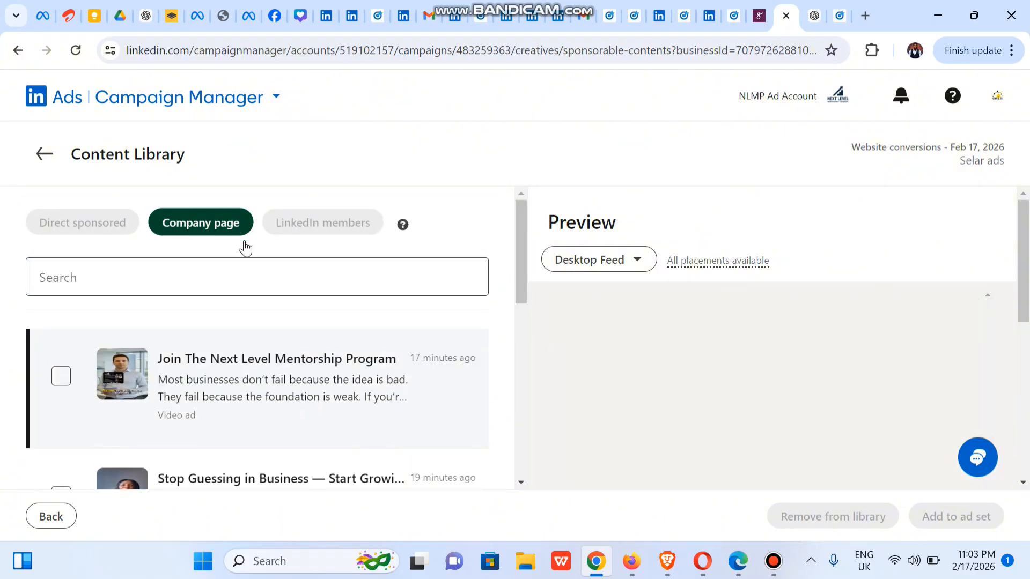
pyautogui.scroll(-1, 252, 314)
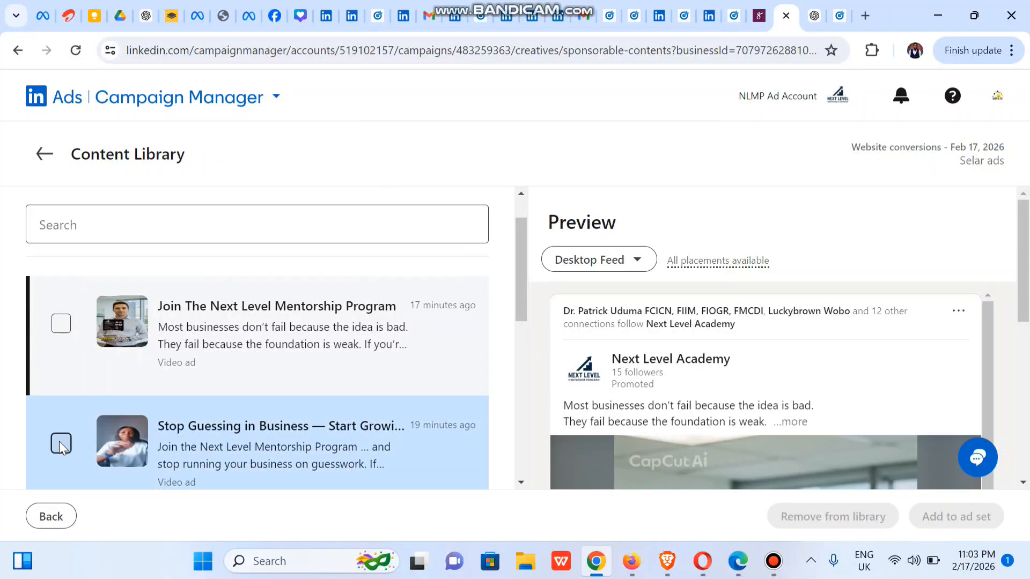
pyautogui.click(60, 323)
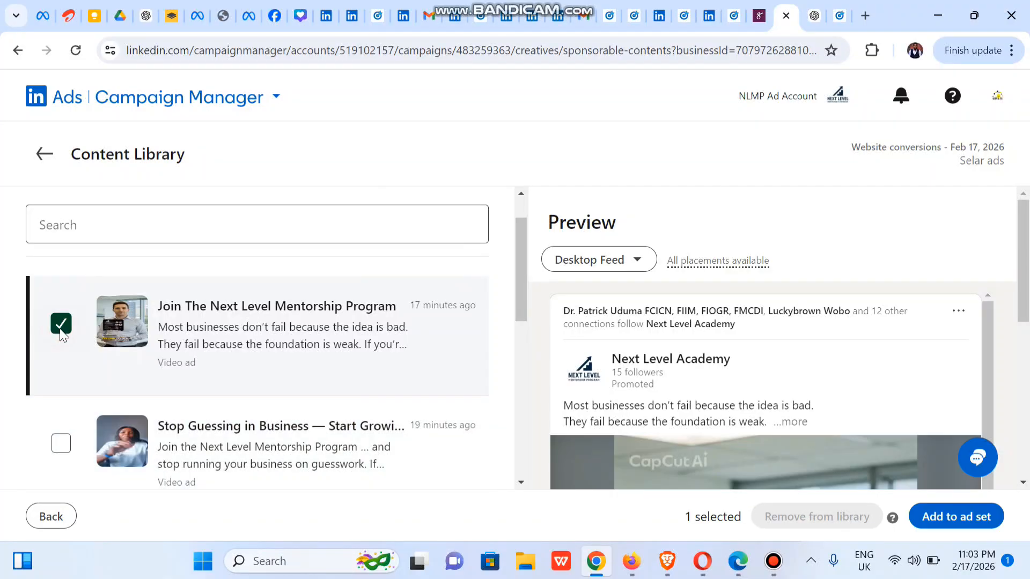
pyautogui.click(61, 443)
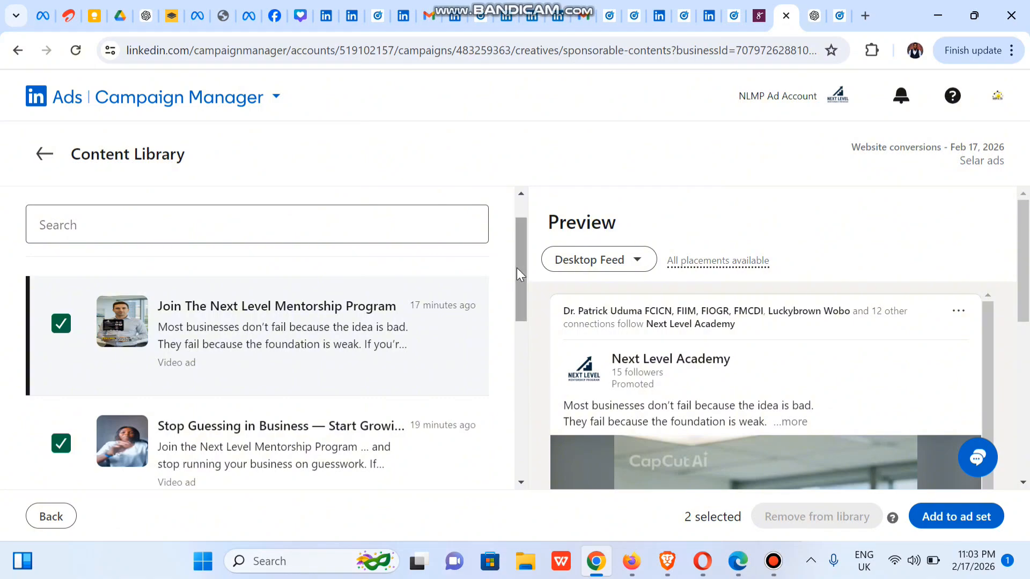
pyautogui.moveTo(516, 268); pyautogui.dragTo(520, 357)
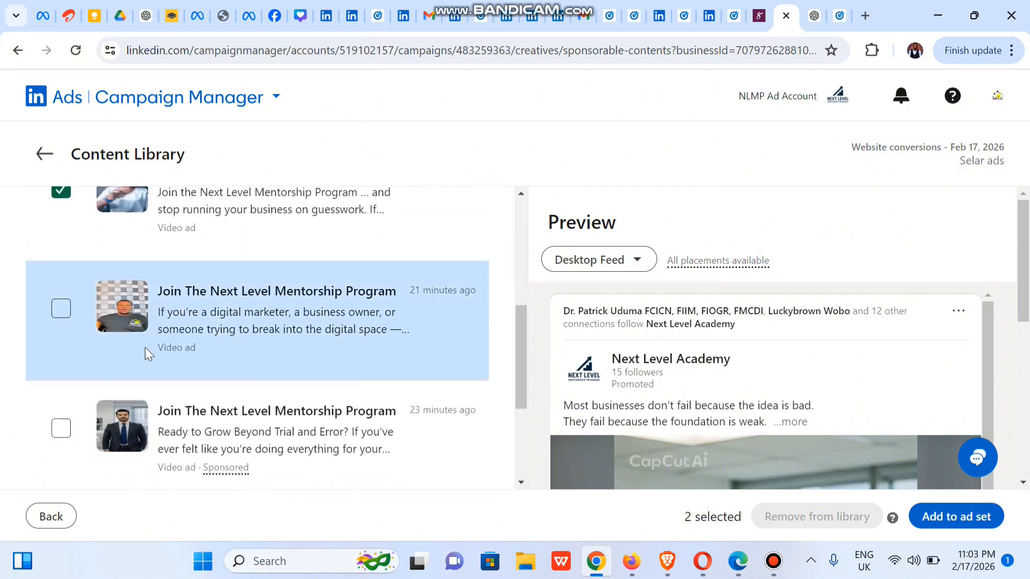
pyautogui.click(59, 308)
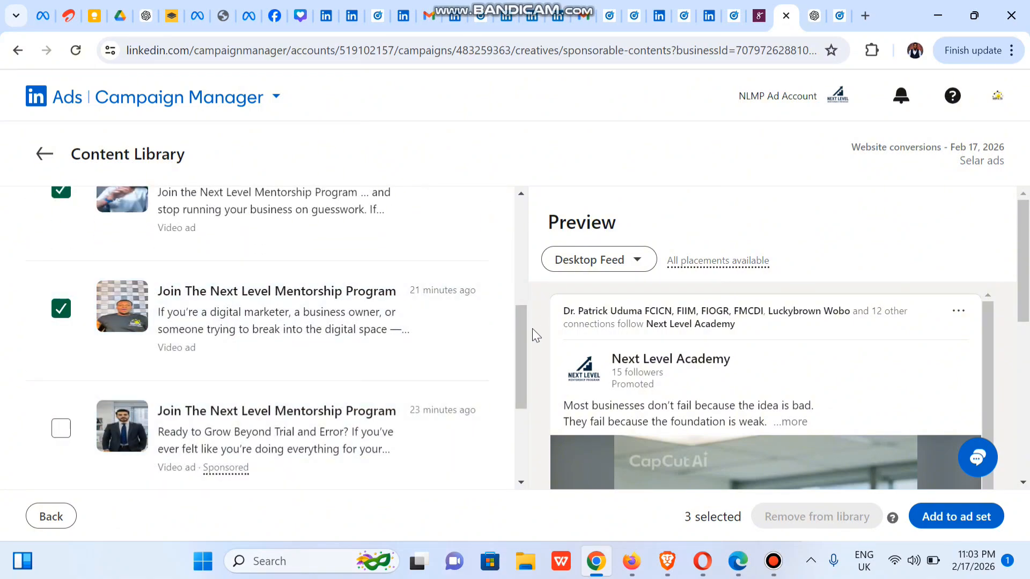
pyautogui.moveTo(519, 327); pyautogui.dragTo(517, 389)
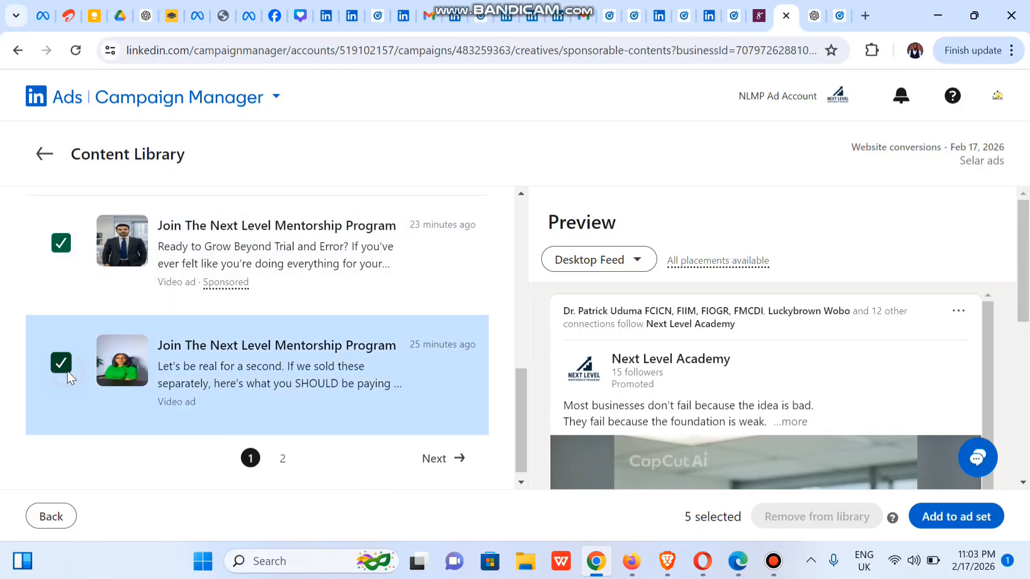
pyautogui.moveTo(522, 417)
pyautogui.mouseDown()
pyautogui.moveTo(515, 266)
pyautogui.moveTo(513, 435)
pyautogui.mouseUp()
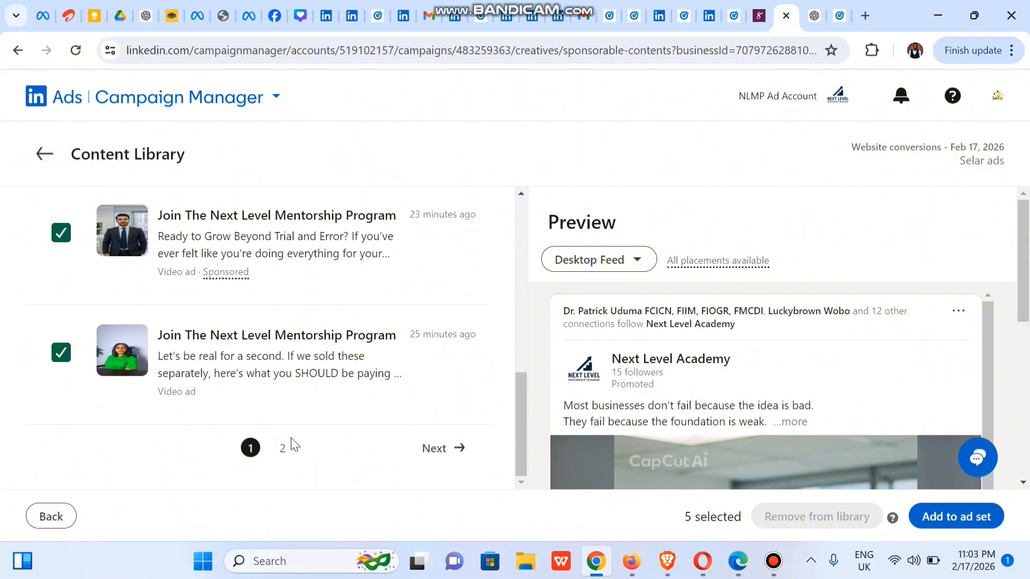
# Step: Check the second page of company-page videos, and review the first-page selection and the ad preview
pyautogui.click(434, 454)
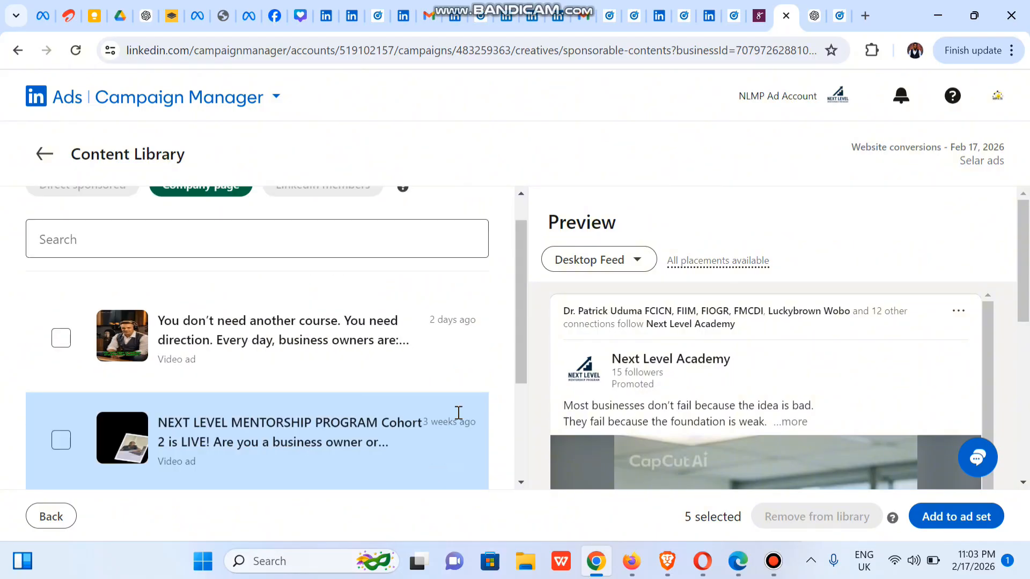
pyautogui.moveTo(525, 304); pyautogui.dragTo(519, 397)
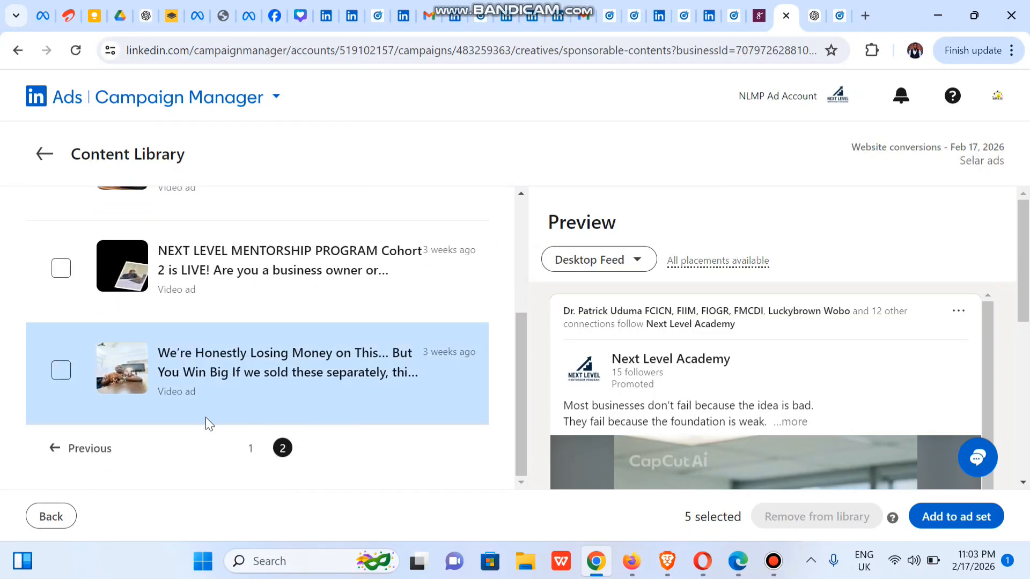
pyautogui.click(51, 450)
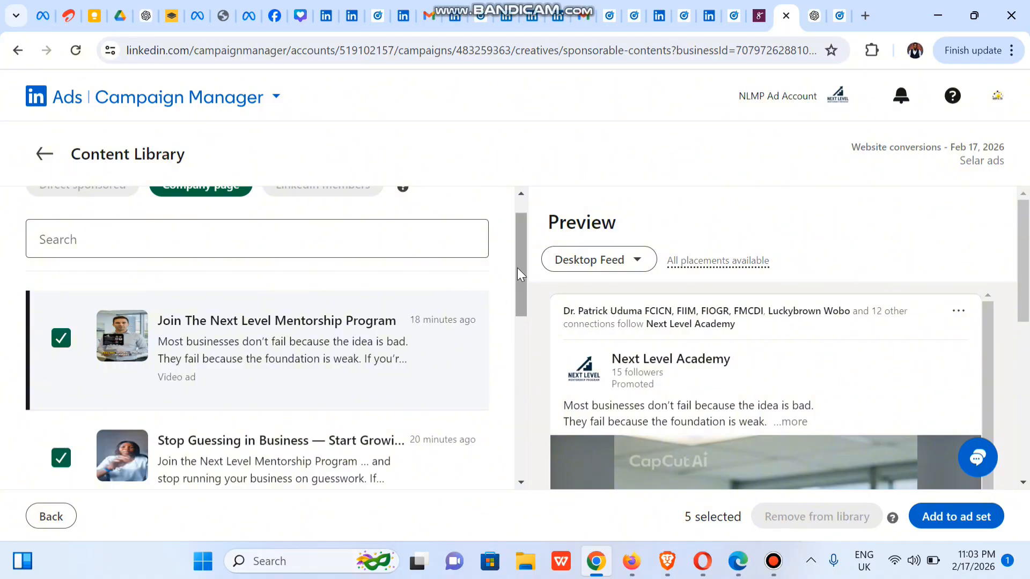
pyautogui.moveTo(522, 259); pyautogui.dragTo(525, 427)
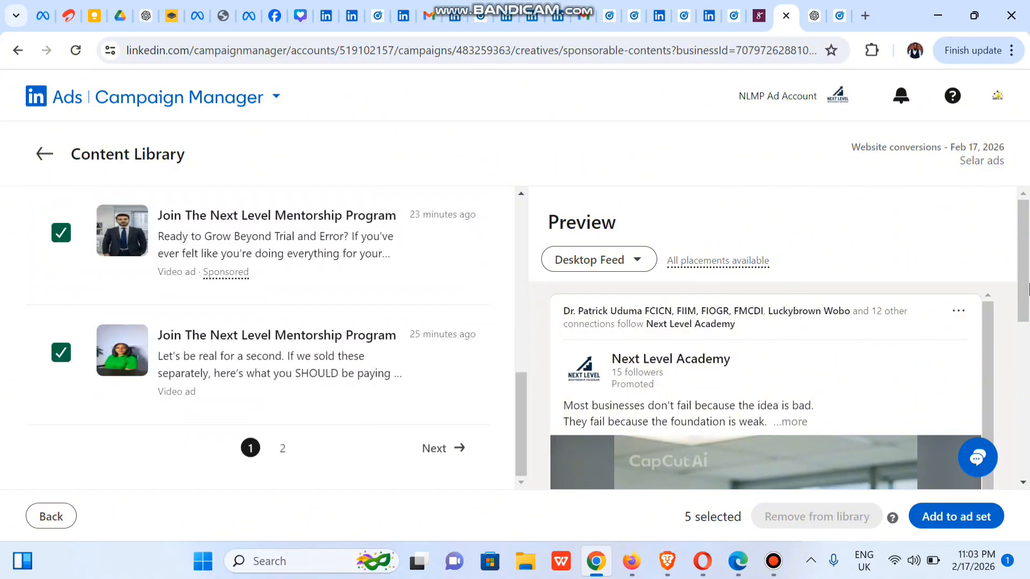
pyautogui.moveTo(1026, 268); pyautogui.dragTo(1025, 423)
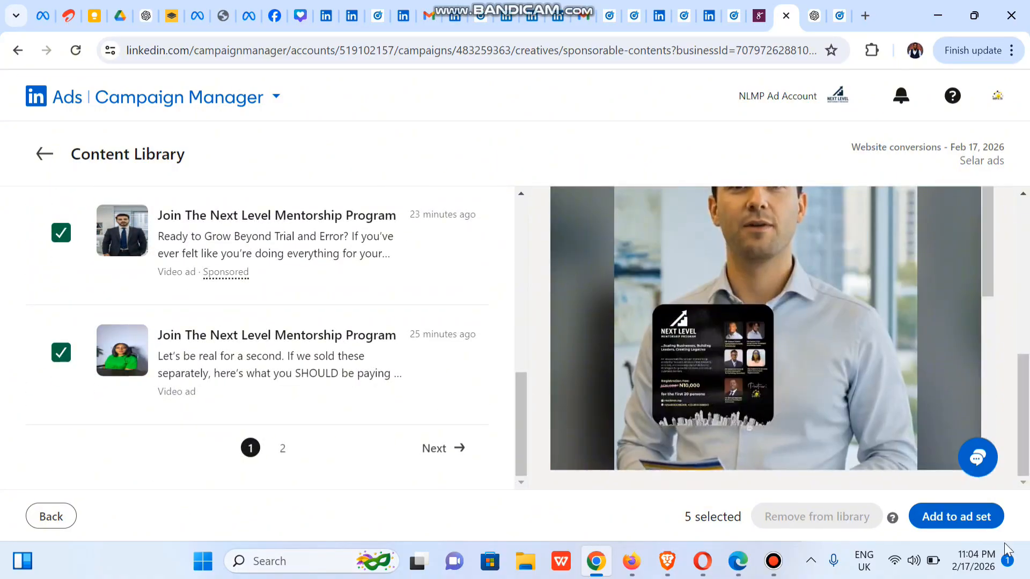
# Step: Add the five selected video ads to the ad set and look through its list of ads
pyautogui.click(939, 520)
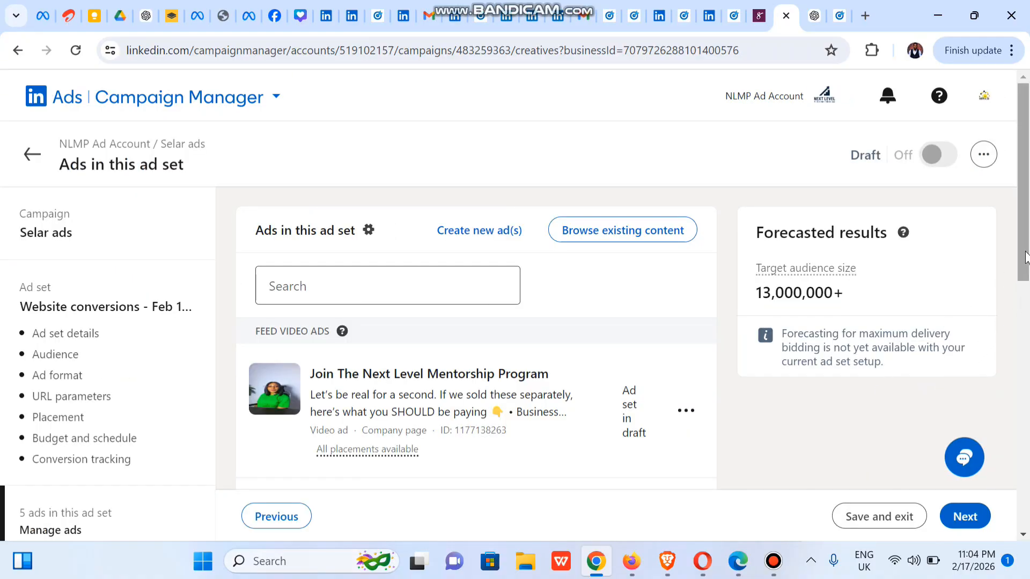
pyautogui.scroll(-3, 1024, 308)
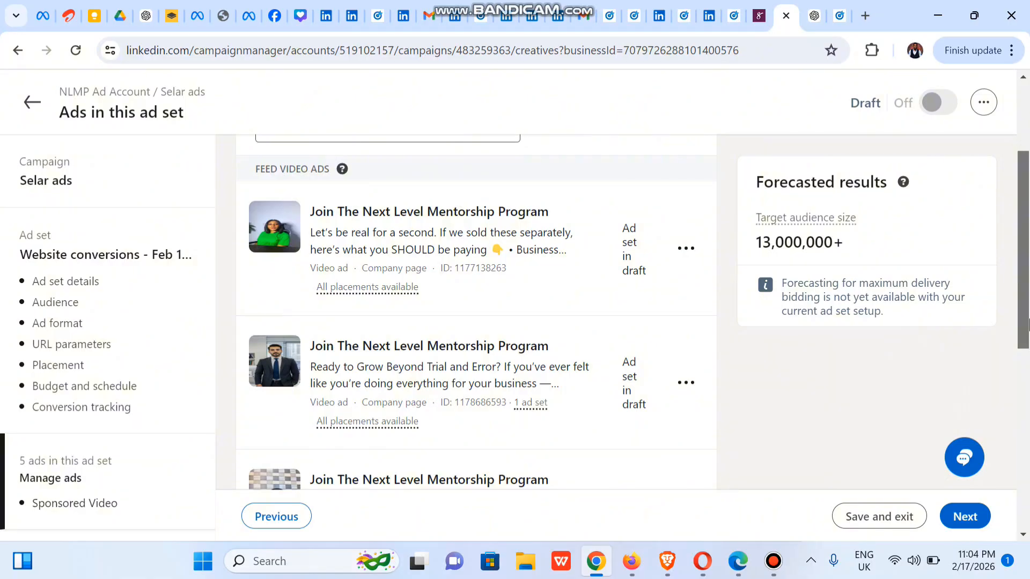
pyautogui.moveTo(1026, 322); pyautogui.dragTo(1026, 486)
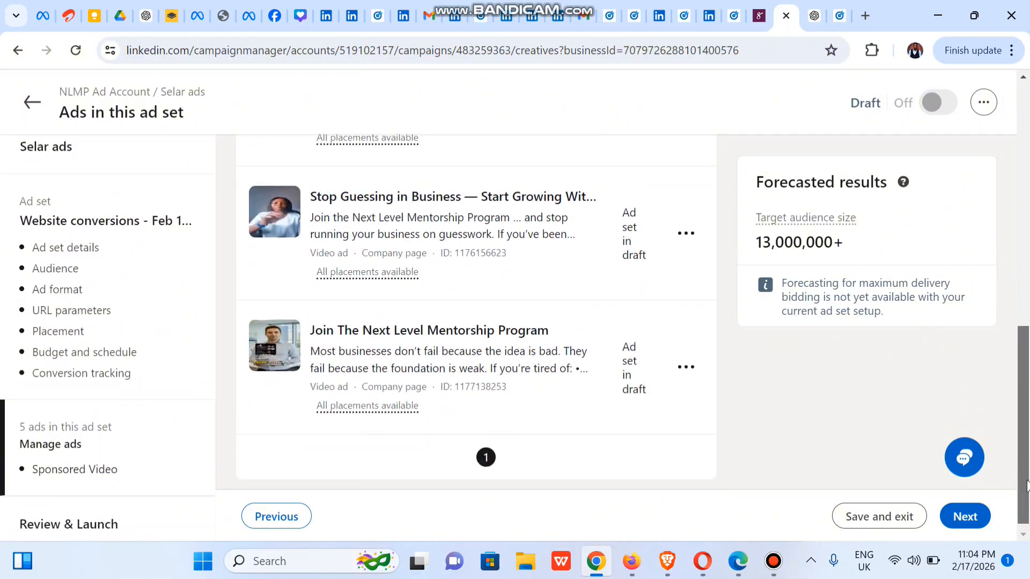
pyautogui.scroll(8, 625, 288)
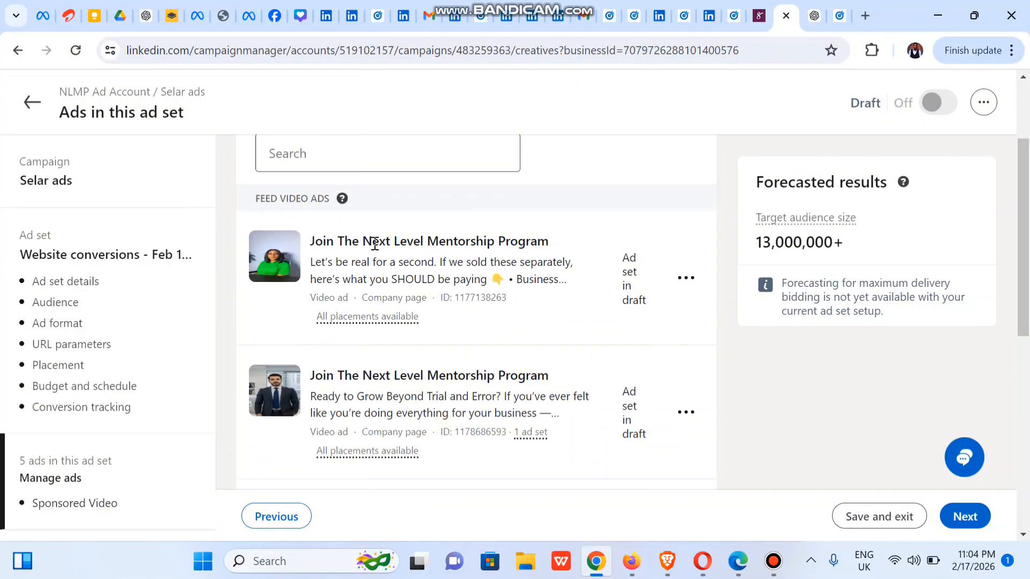
pyautogui.scroll(-8, 650, 270)
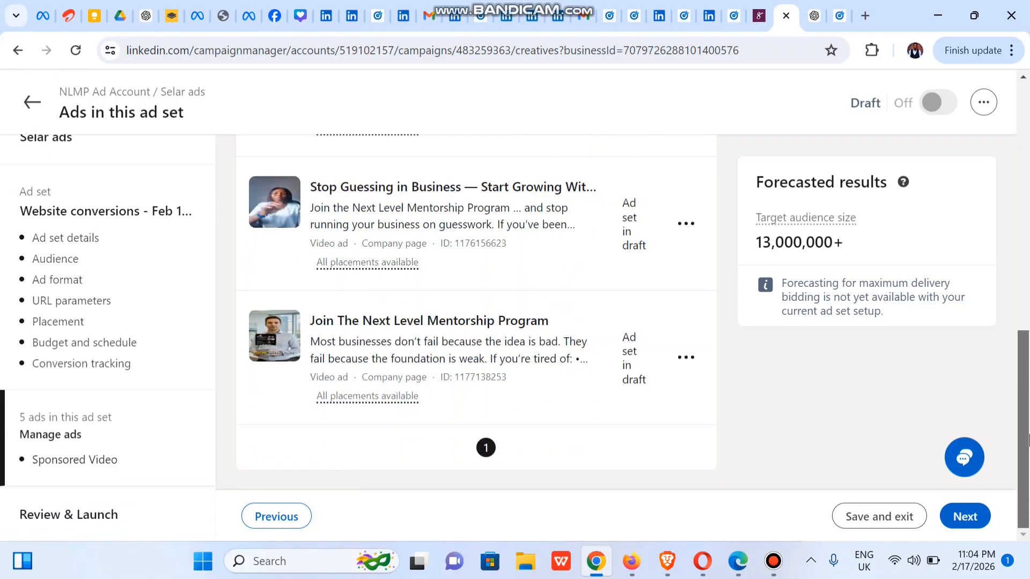
# Step: Proceed to the ad set's review, check its settings and payment details, and launch the ad set
pyautogui.click(964, 529)
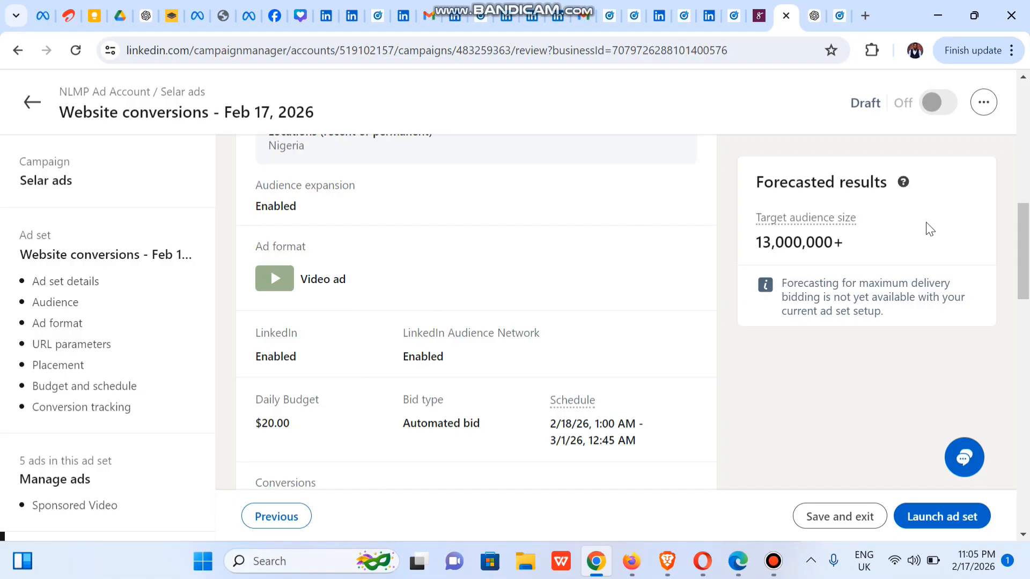
pyautogui.moveTo(1023, 248); pyautogui.dragTo(1028, 493)
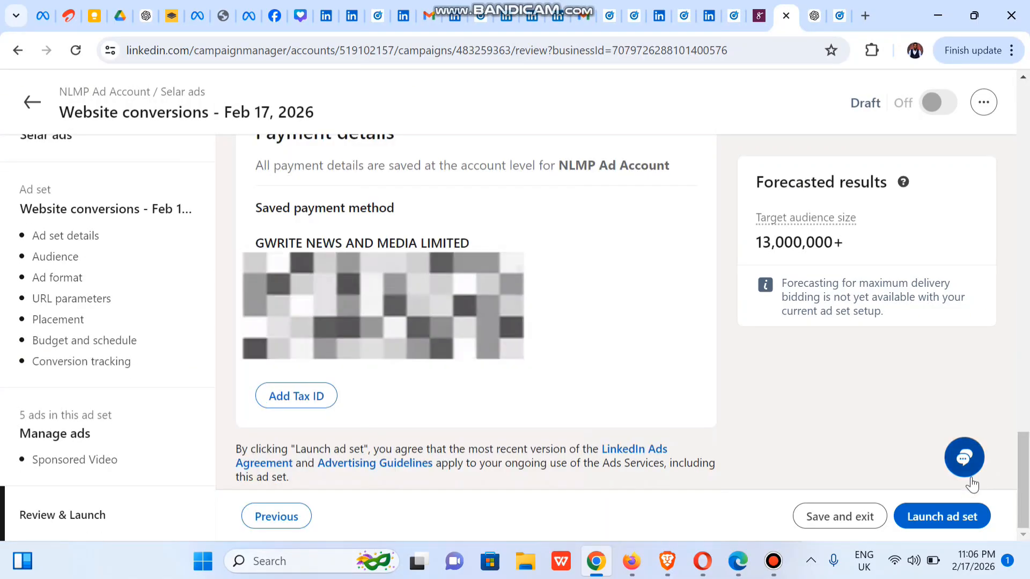
pyautogui.click(942, 520)
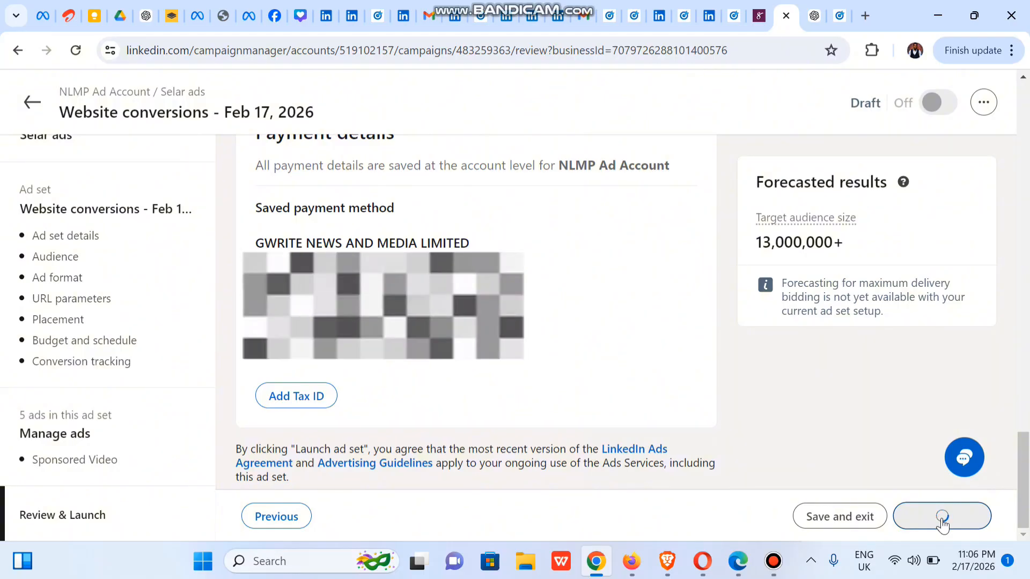